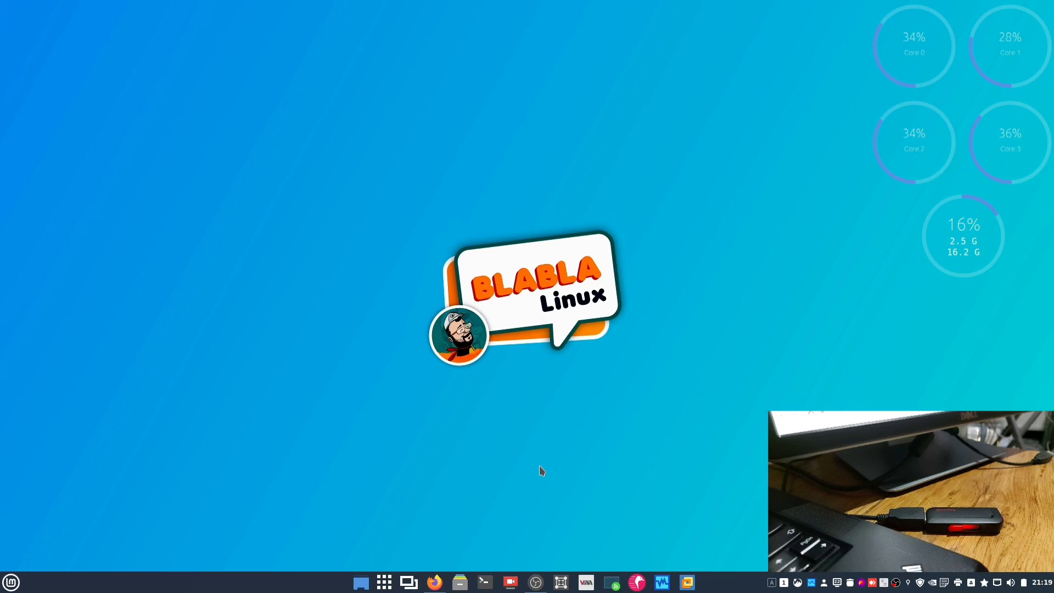
Step: Switch to Firefox and go to the useful links in the "Clé USB bootable - DD avec MKUSB" video description
left_click(434, 582)
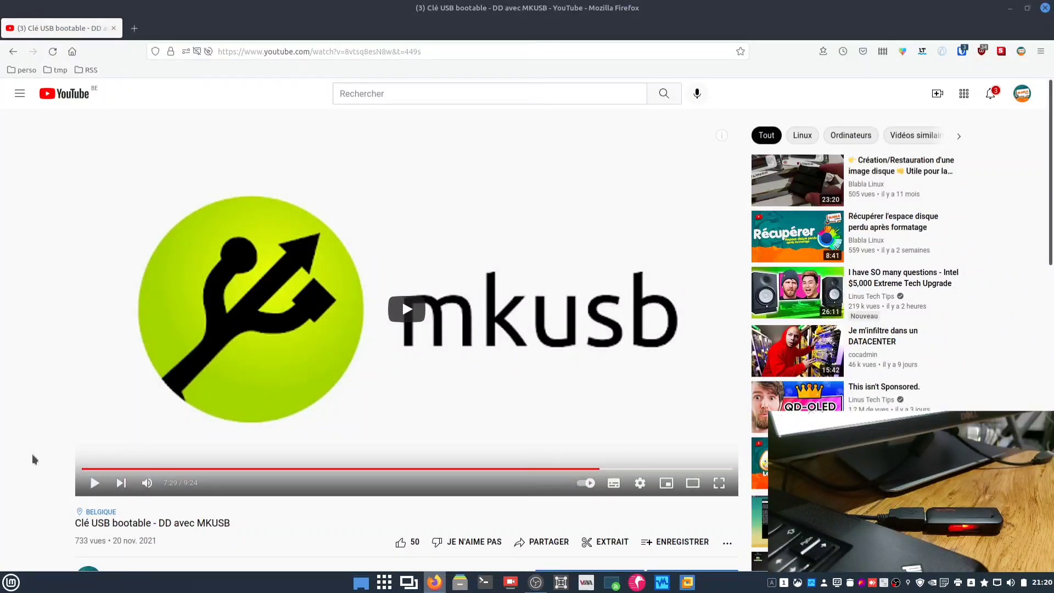
scroll(31, 452, "down", 5)
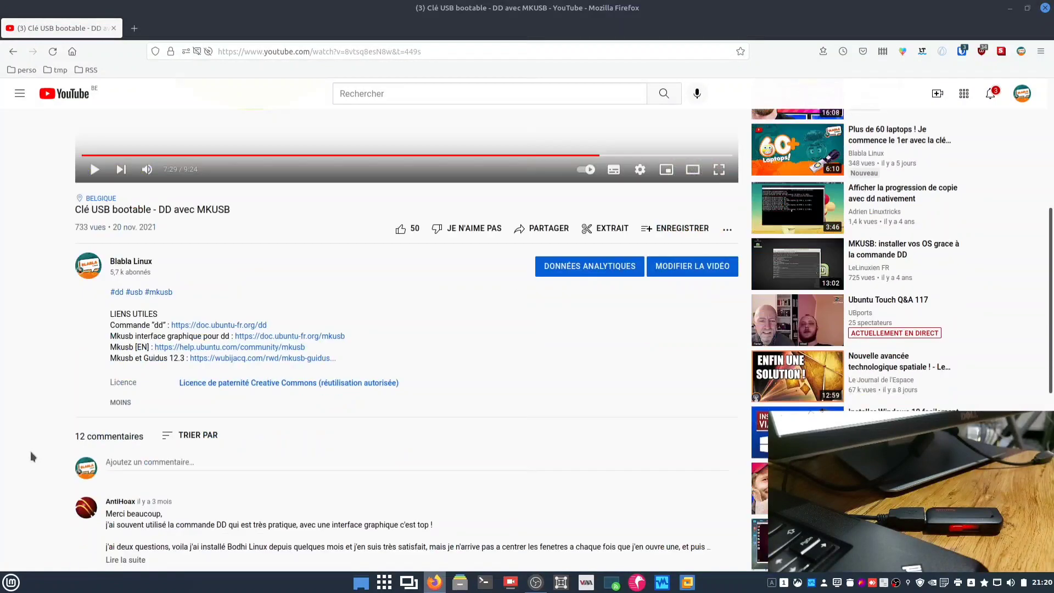
Step: Search the installed applications for "mk" to check whether mkusb is present, and close the search
left_click(19, 589)
type("m")
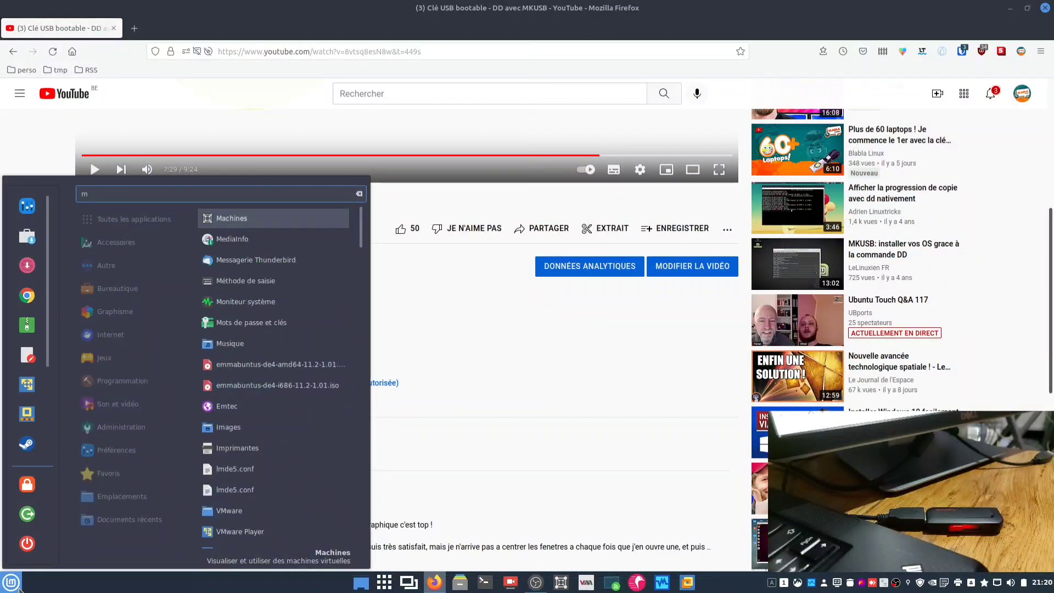
type("k")
left_click(19, 589)
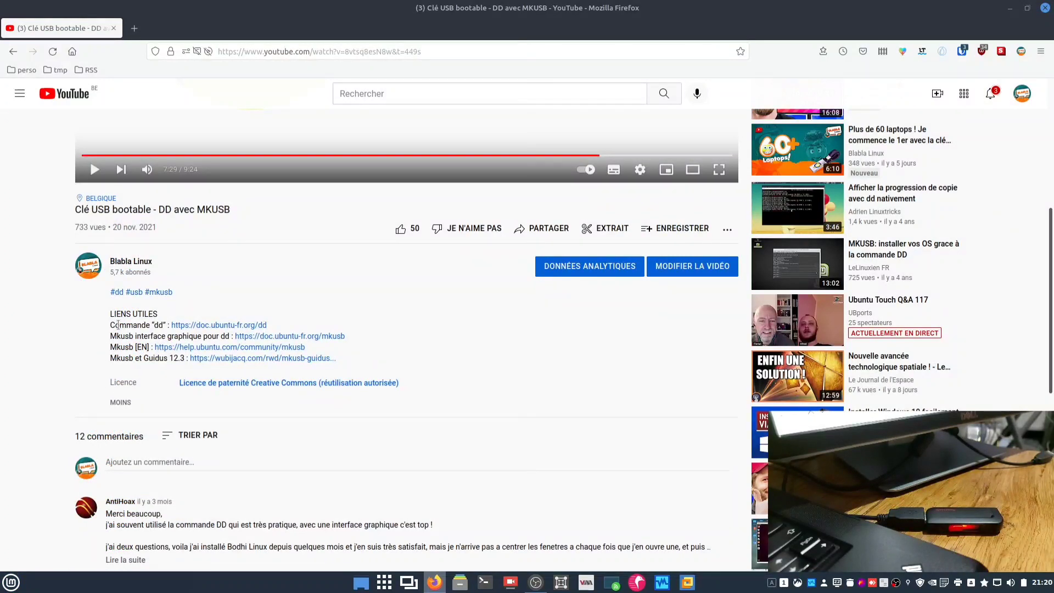
Step: Open the Mkusb et Guidus 12.3 link from the description and copy its command for adding the PPA
left_click(248, 359)
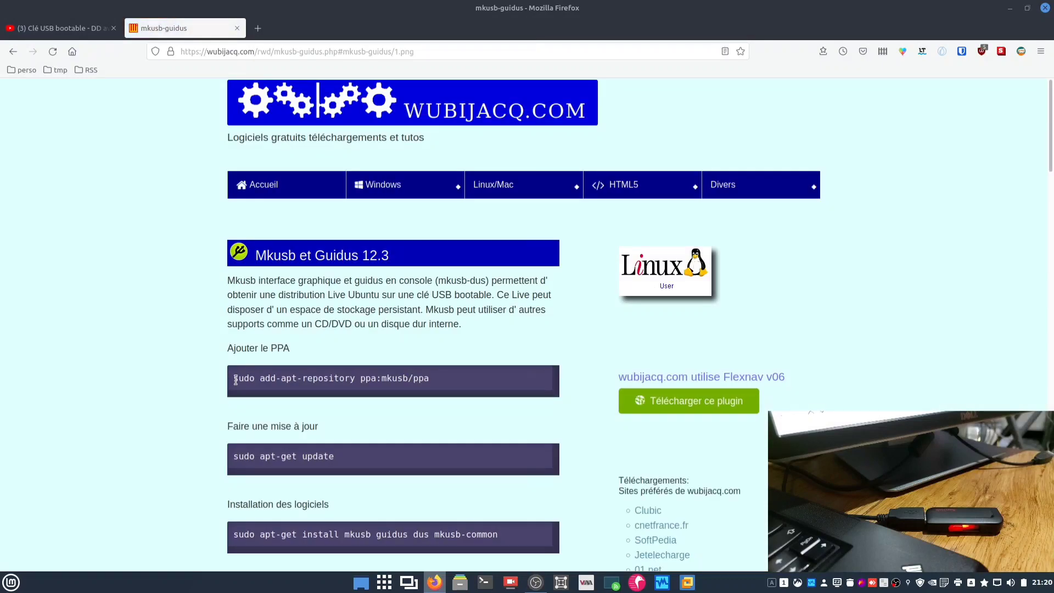
left_click_drag(233, 379, 429, 382)
right_click(430, 383)
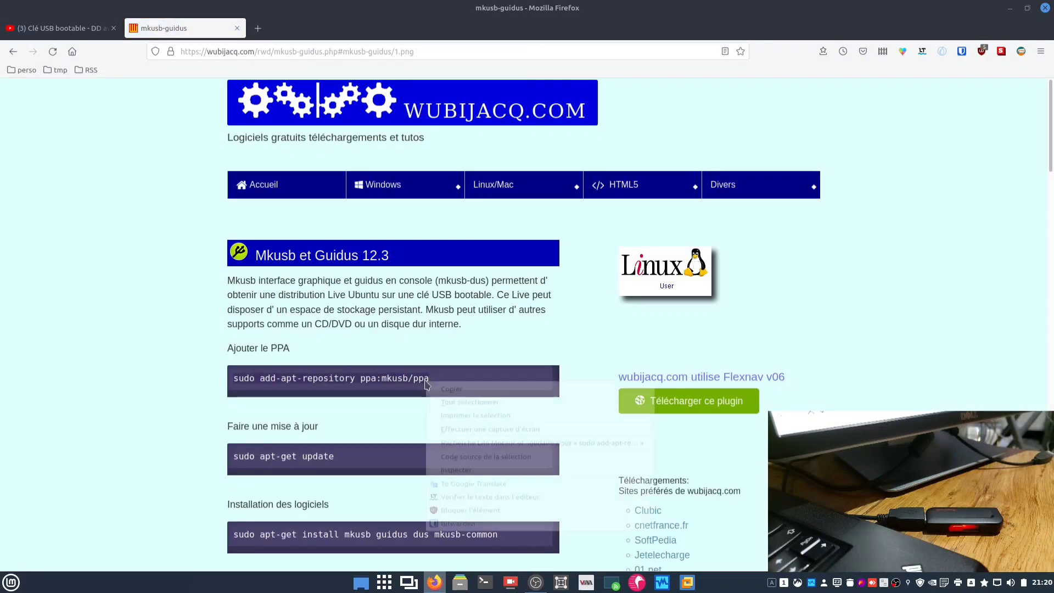
left_click(438, 390)
Step: Run sudo add-apt-repository ppa:mkusb/ppa in a terminal, authenticating with the account password and confirming the PPA addition
left_click(484, 581)
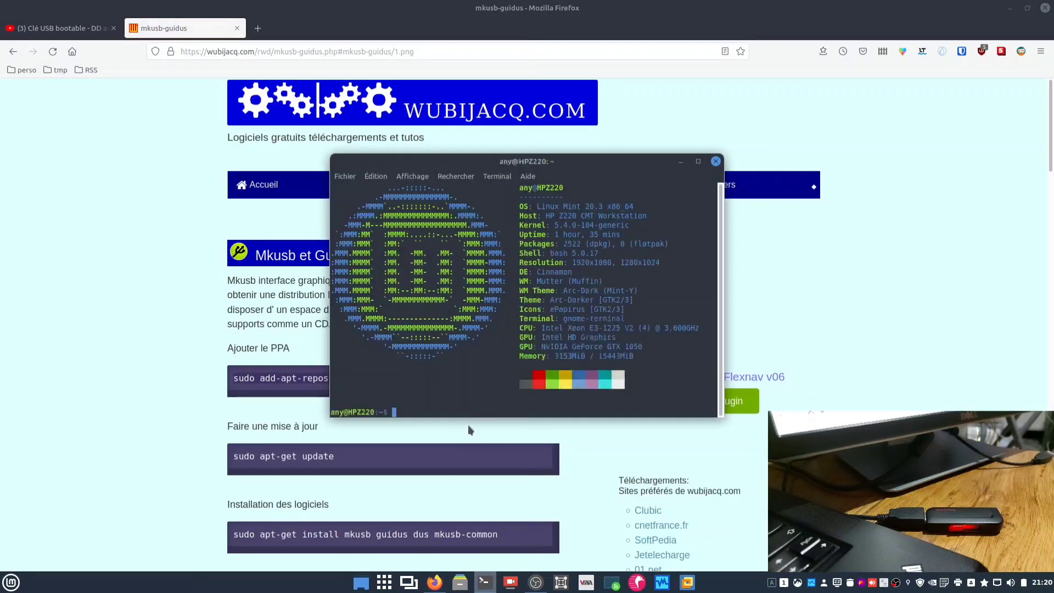
right_click(486, 407)
left_click(514, 476)
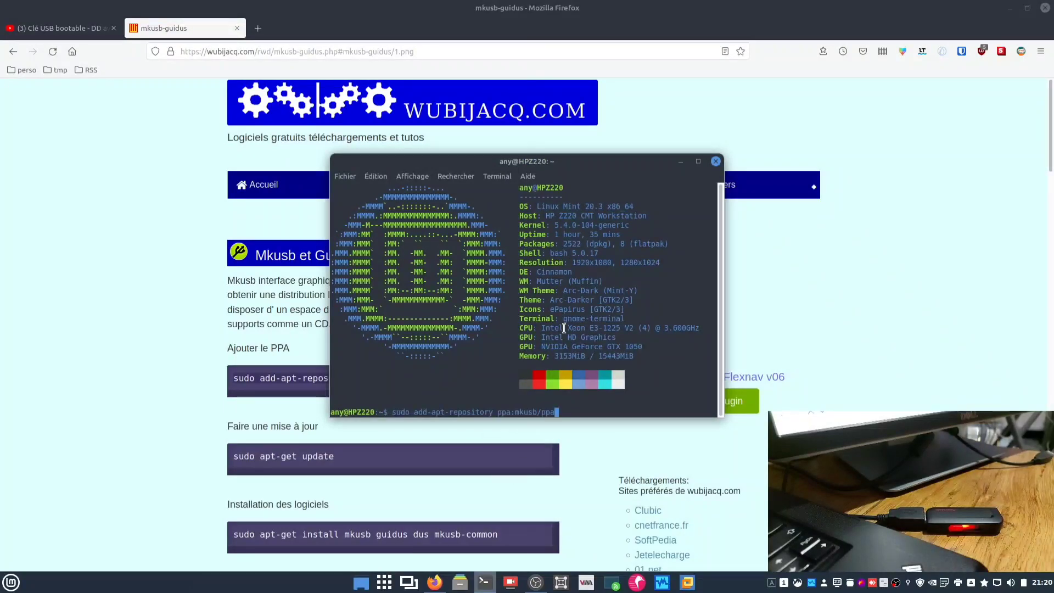
key("Return")
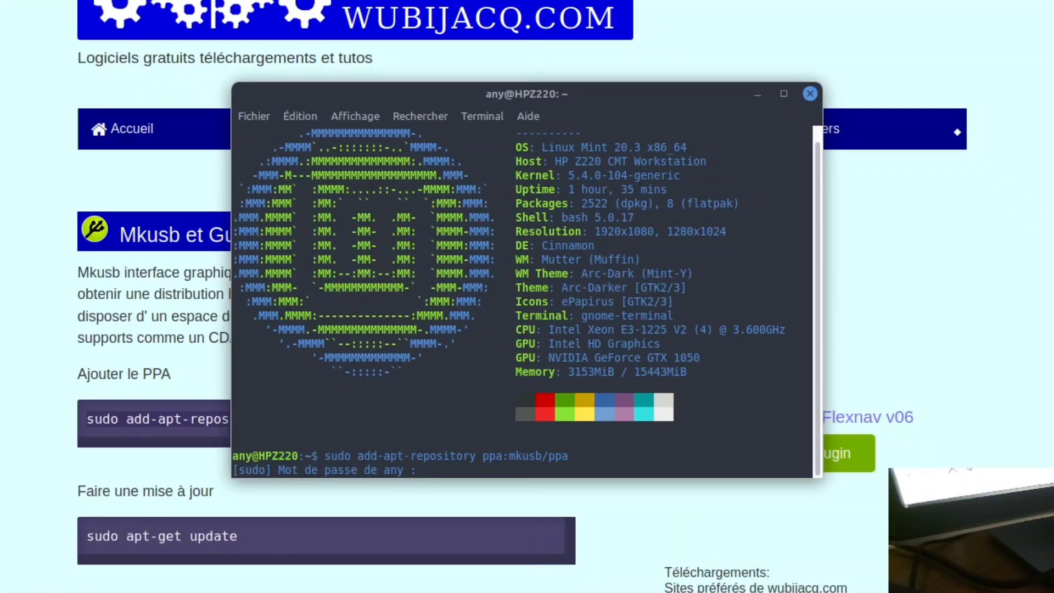
type("*********")
key("Return")
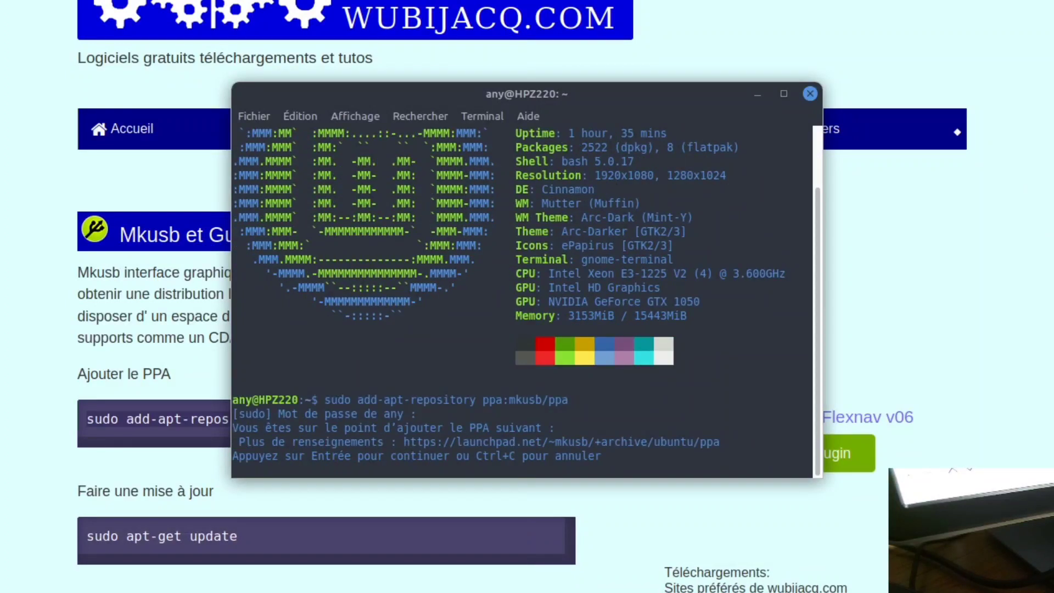
key("Return")
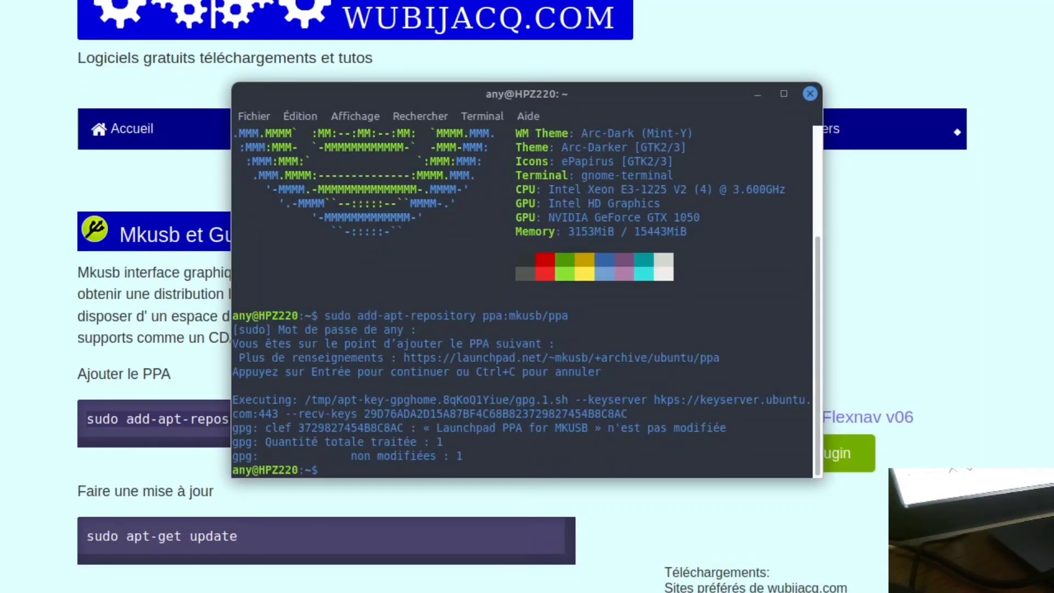
Step: Refresh the package lists with sudo apt update
type("sudo apt update")
key("Return")
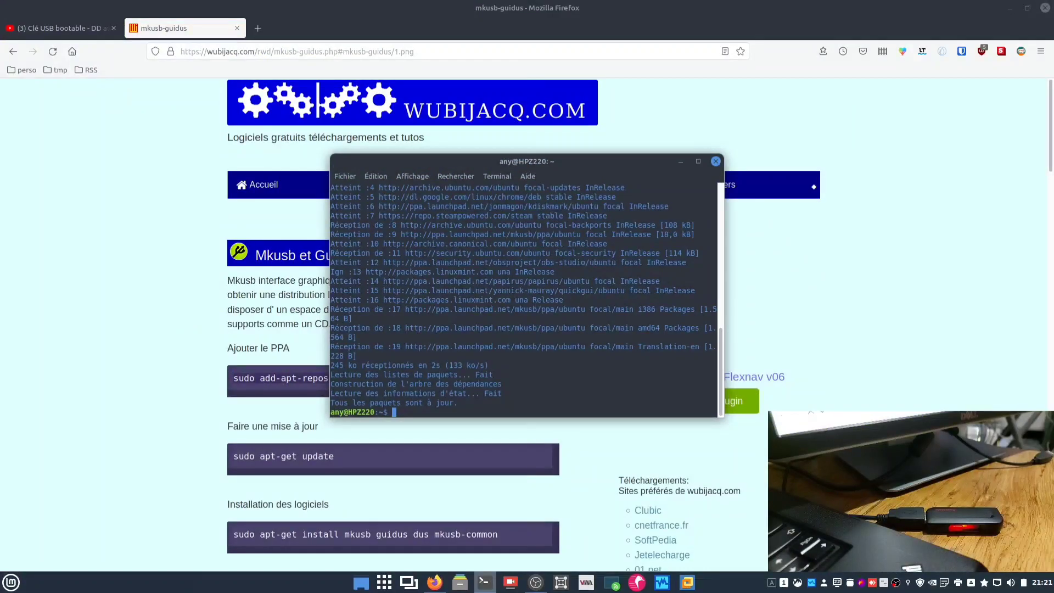
Step: Look through the mkusb web page, including its Linux Mint section, to compare the available installation commands
left_click(150, 505)
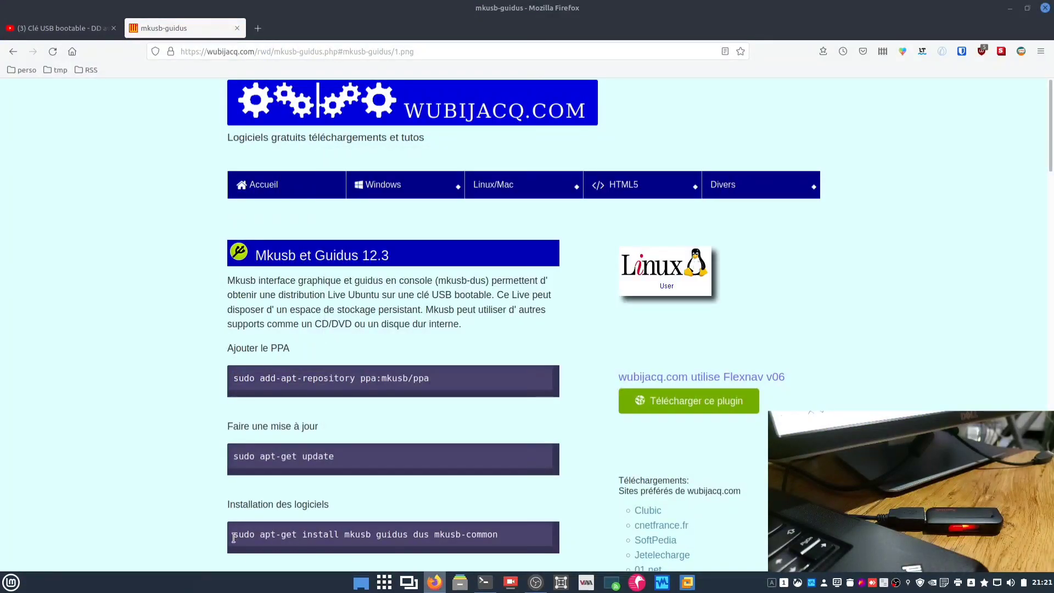
left_click_drag(233, 534, 500, 537)
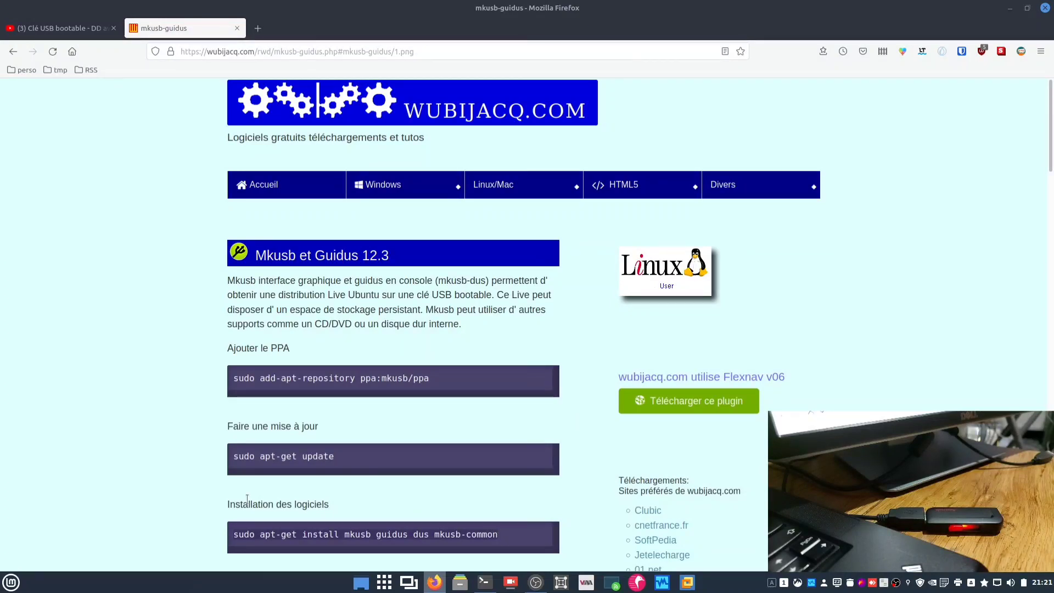
scroll(160, 493, "down", 3)
scroll(161, 498, "down", 18)
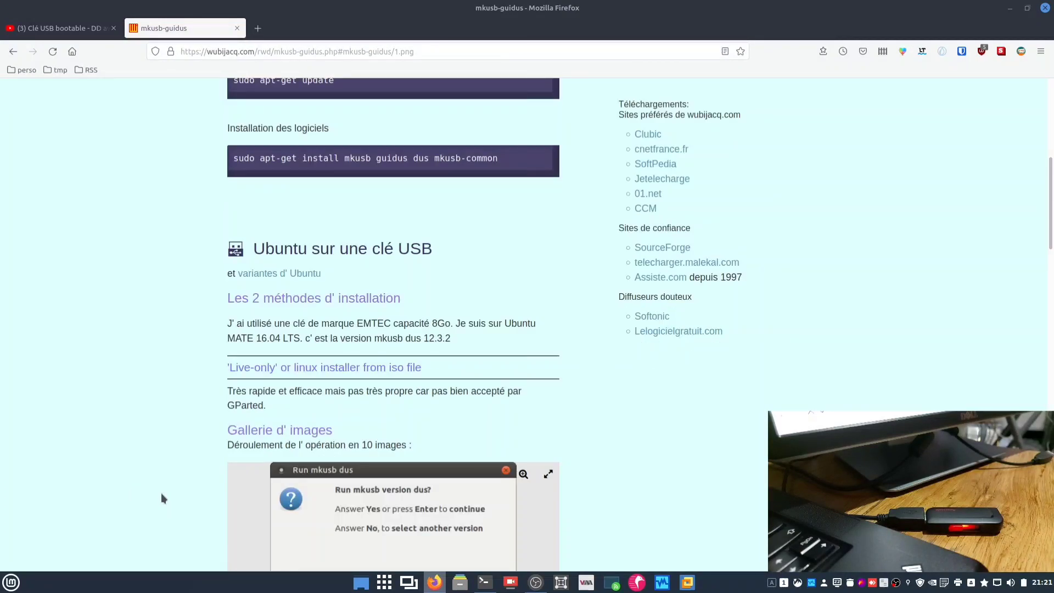
scroll(164, 498, "down", 5)
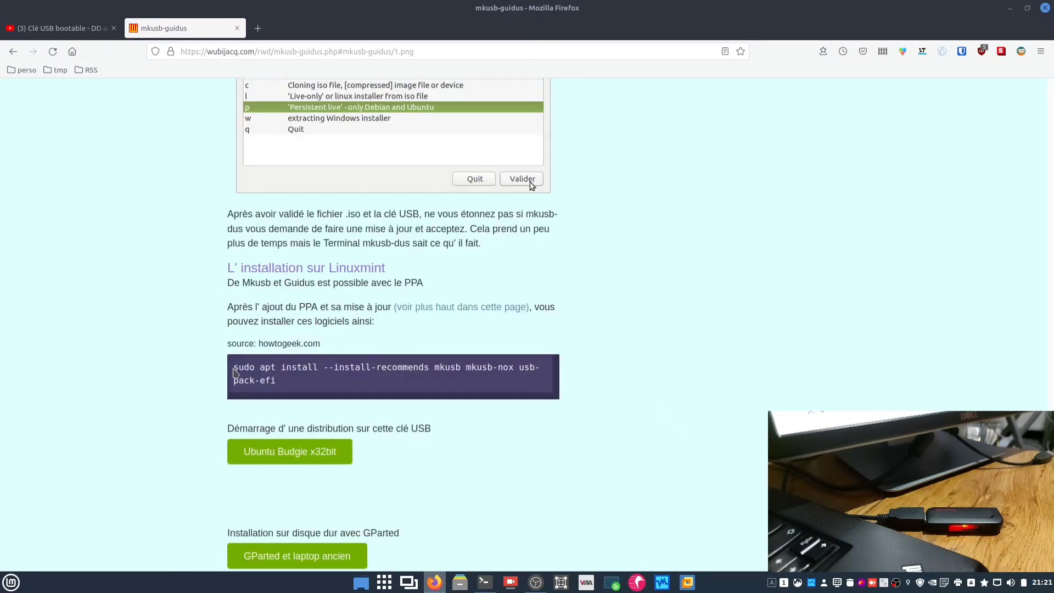
left_click_drag(232, 367, 288, 386)
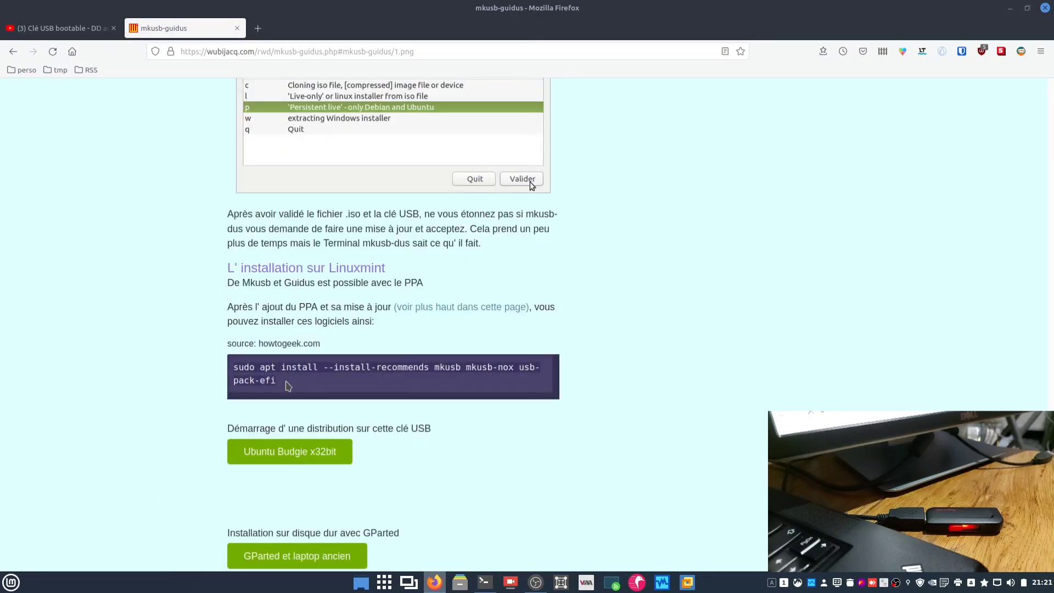
scroll(146, 468, "up", 10)
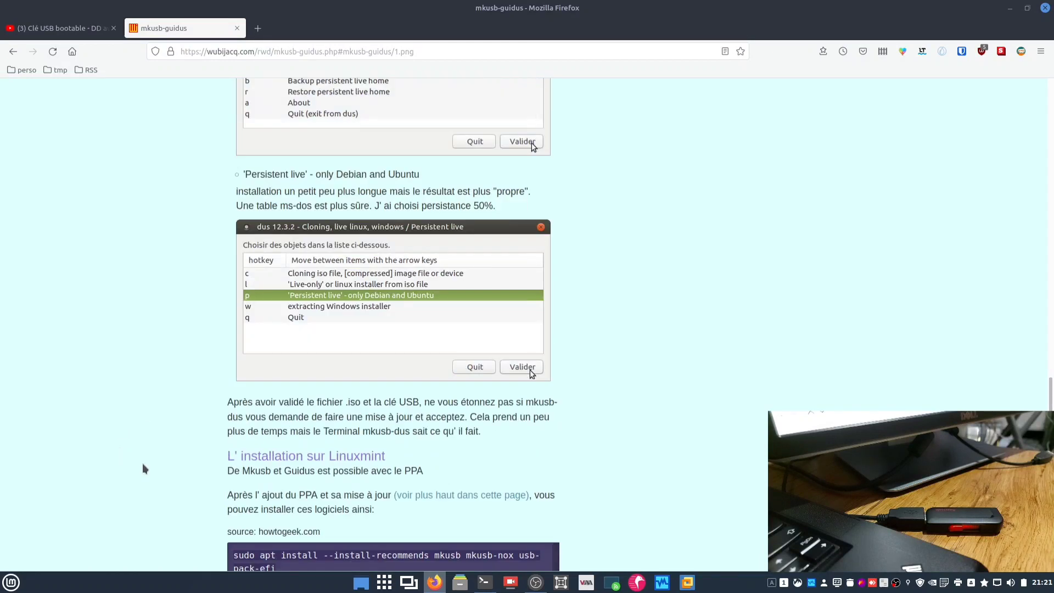
scroll(147, 465, "up", 15)
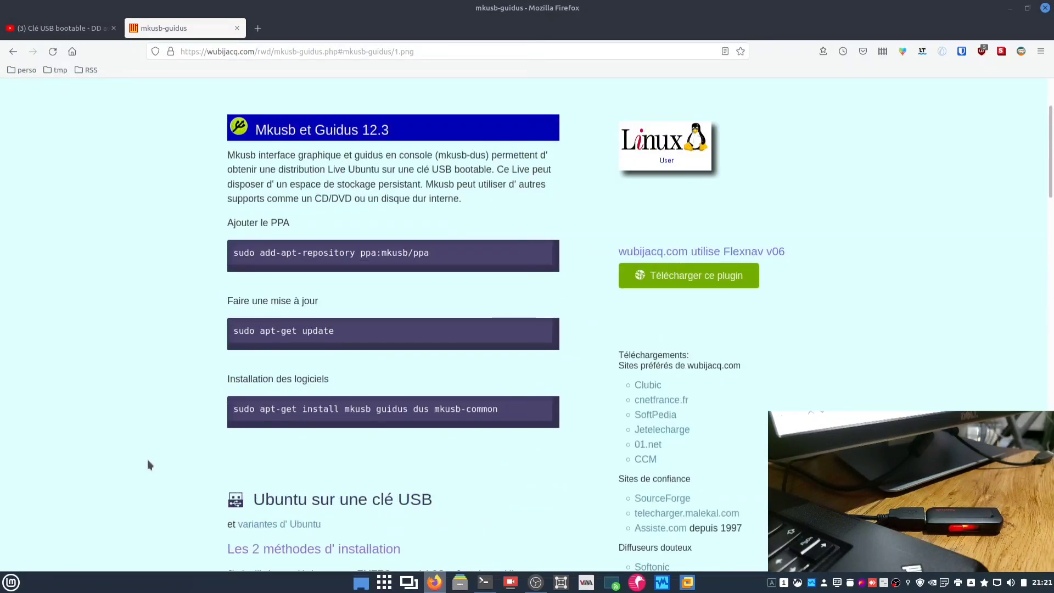
Step: Copy the command under "Installation des logiciels" on the web page and minimize the browser
left_click_drag(233, 409, 500, 415)
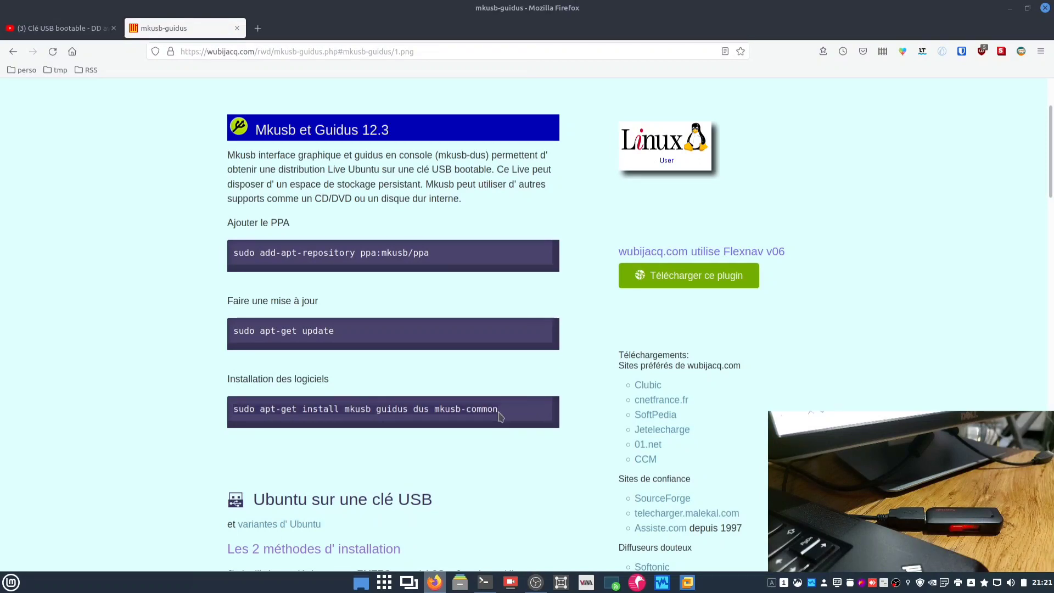
right_click(492, 413)
left_click(511, 417)
left_click(1008, 9)
Step: Run sudo apt-get install mkusb guidus dus mkusb-common in the terminal, accept the installation, and close the terminal
right_click(603, 398)
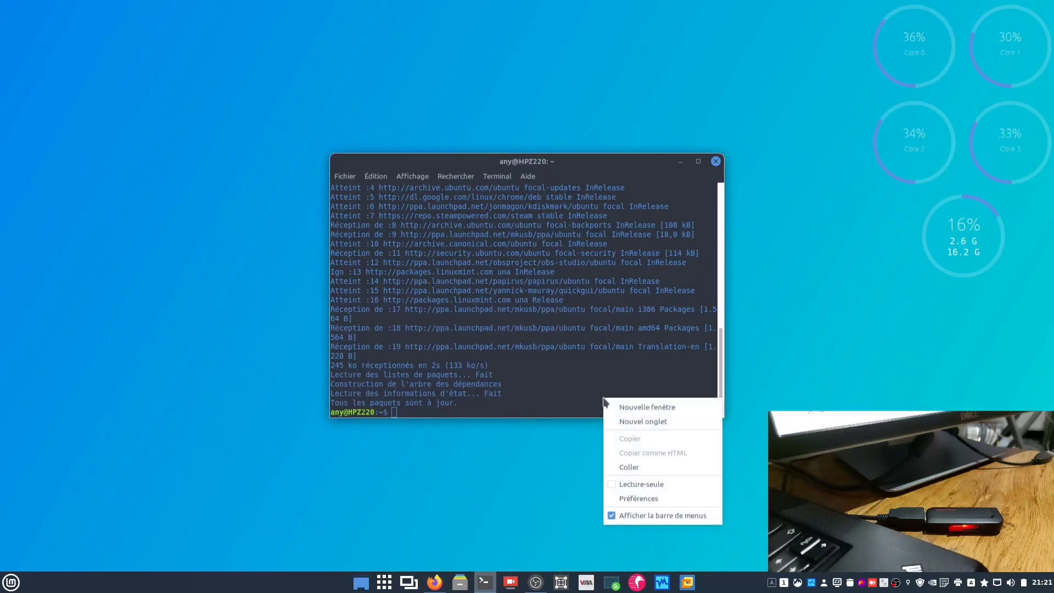
left_click(635, 464)
key("Return")
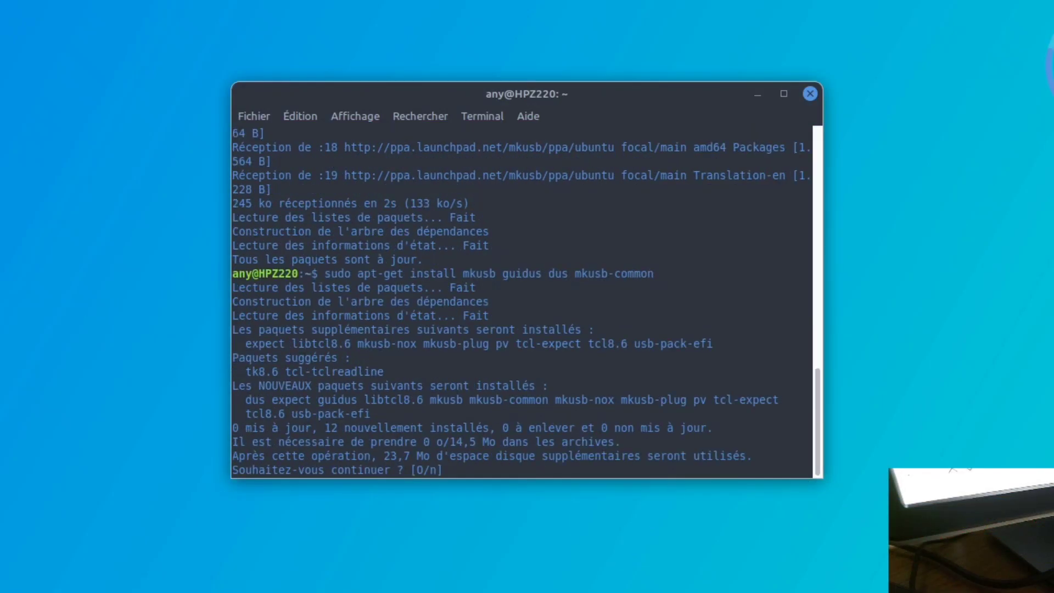
key("Return")
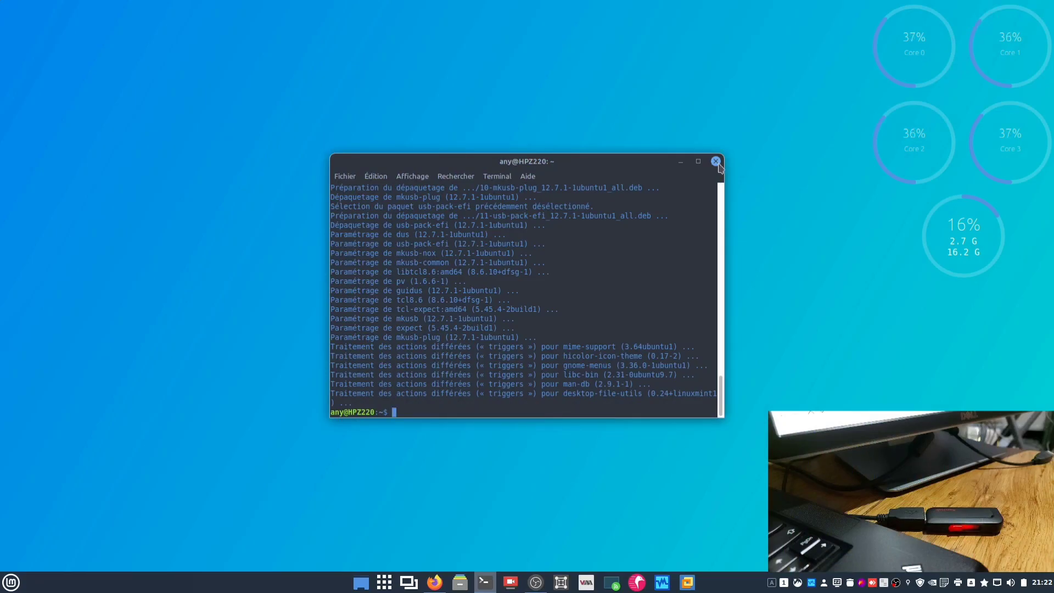
left_click(716, 161)
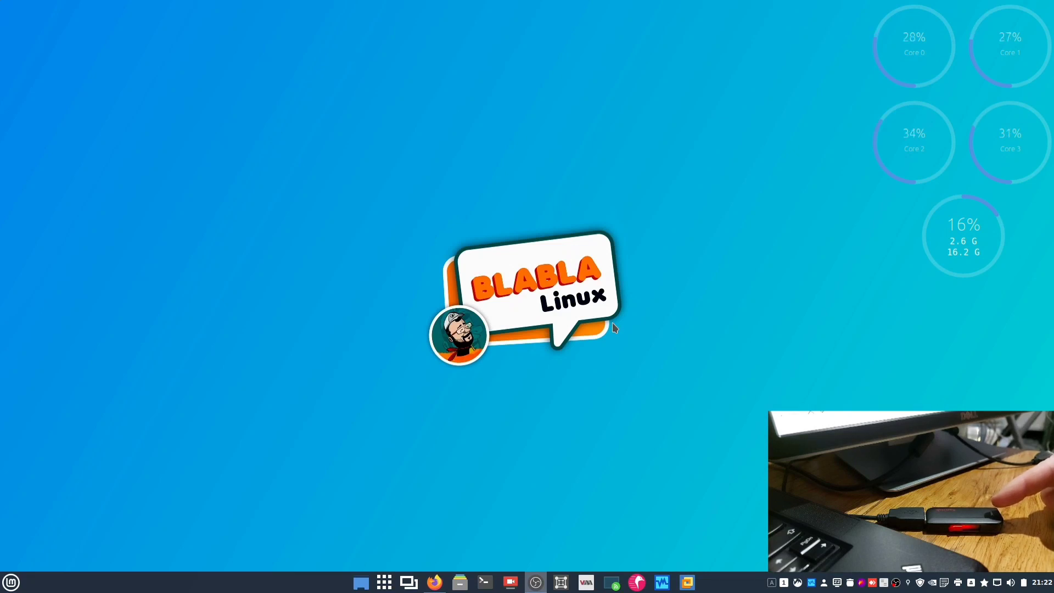
Step: Find and launch mkusb from the installed applications and agree to run version dus
left_click(459, 583)
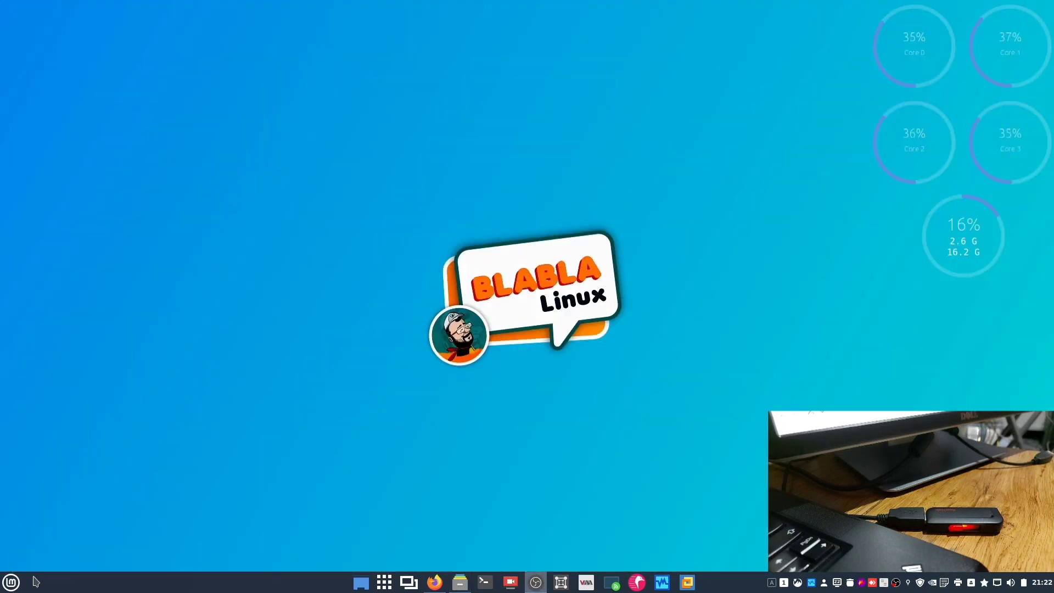
left_click(12, 583)
type("mlku")
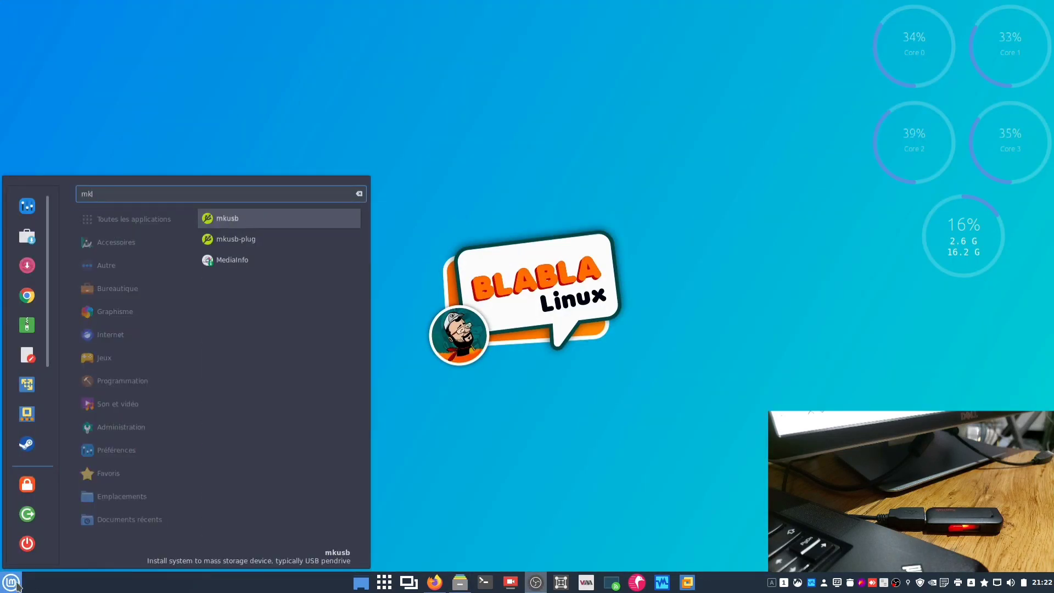
key("Return")
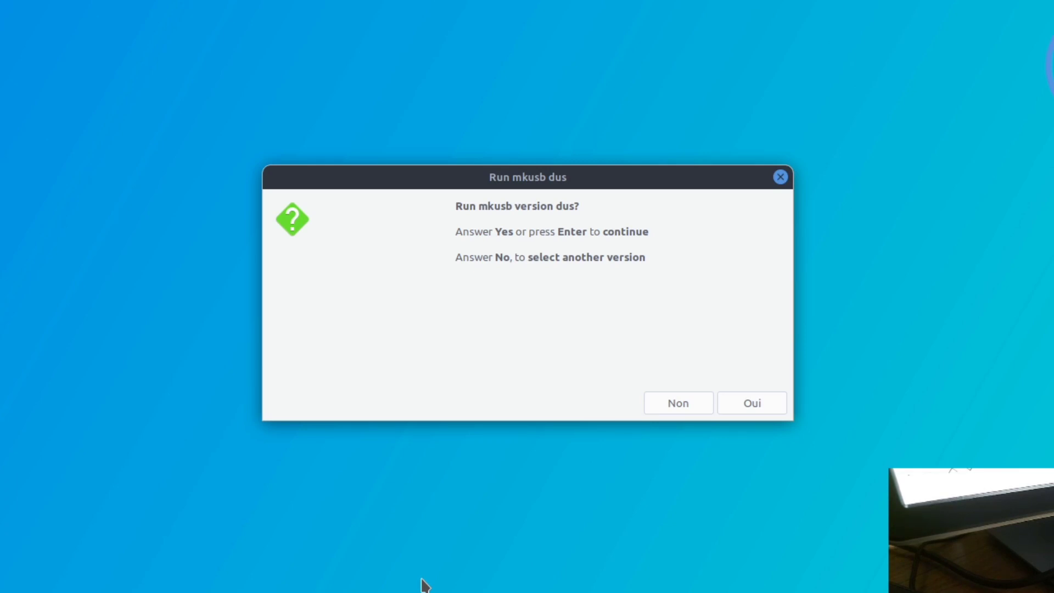
left_click(774, 411)
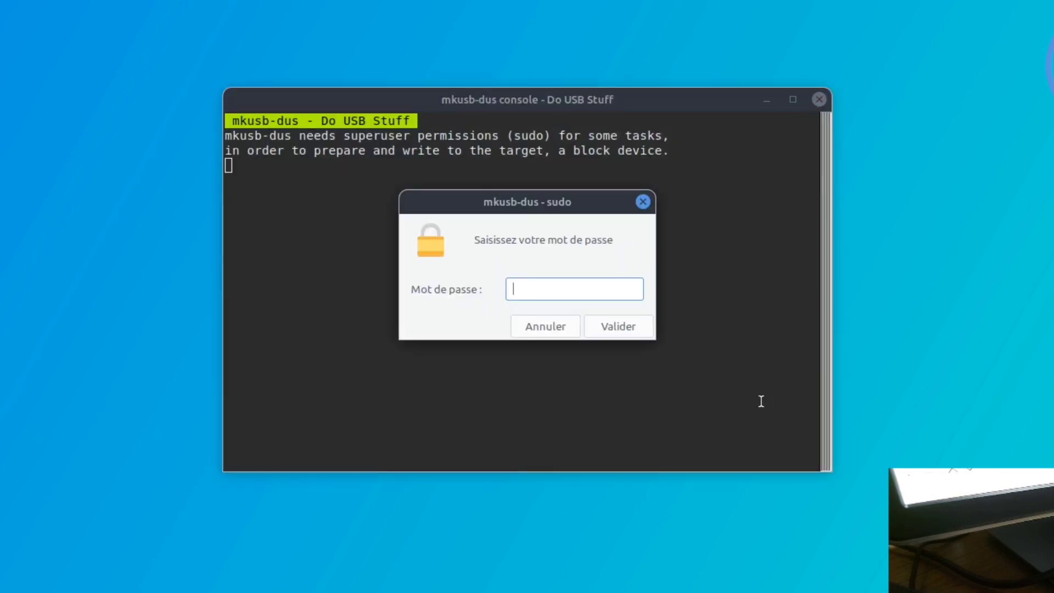
Step: Enter the account password for mkusb-dus and accept the notice about overwriting the target device
type("•••••••")
key("Return")
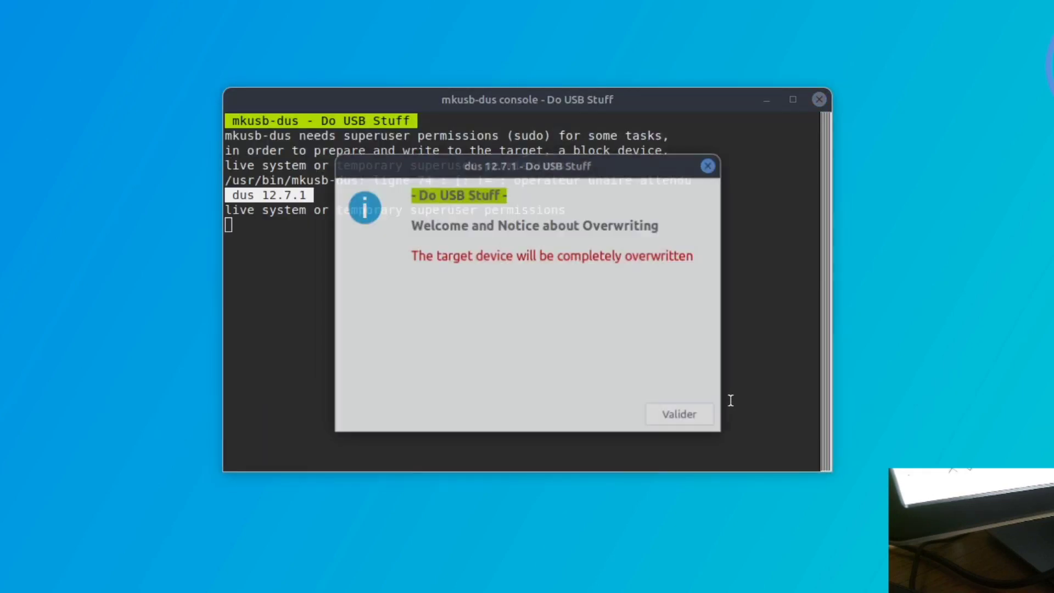
left_click(708, 422)
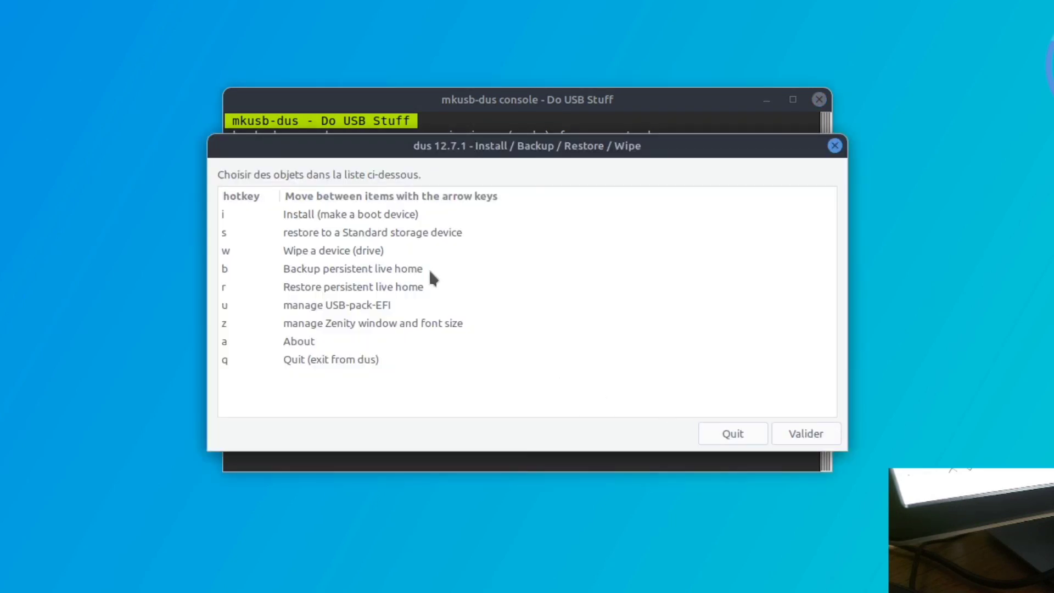
Step: Choose "Install (make a boot device)" and confirm the "'Persistent live' - only Debian and Ubuntu" method
left_click(380, 218)
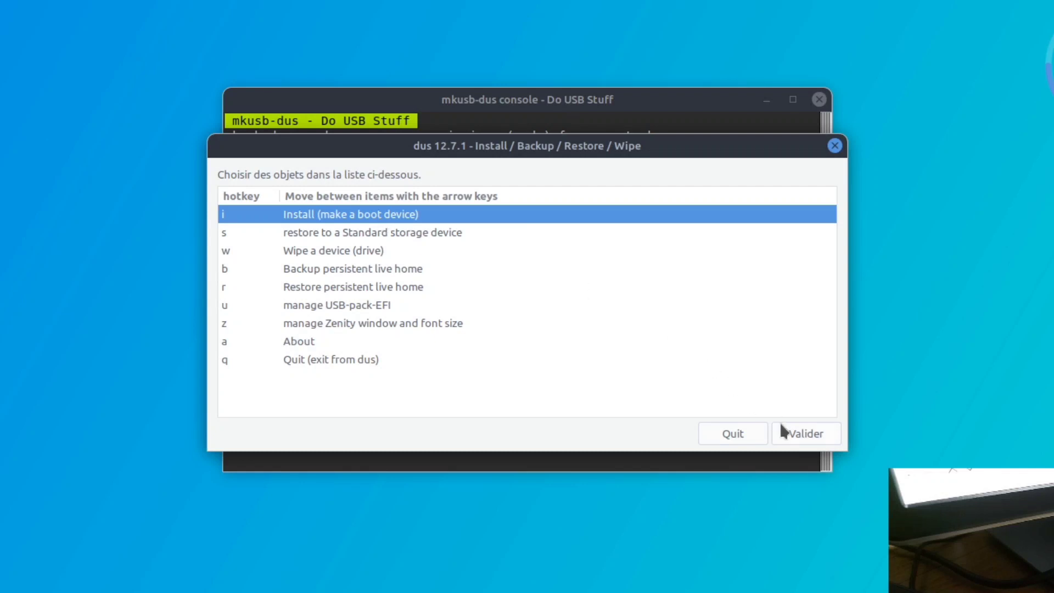
left_click(801, 434)
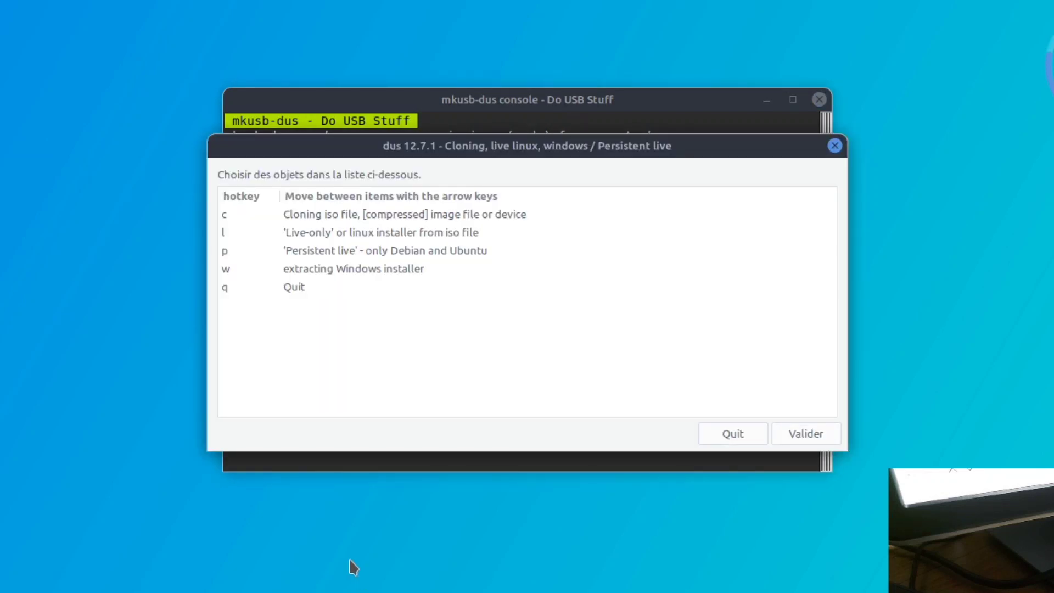
left_click(295, 229)
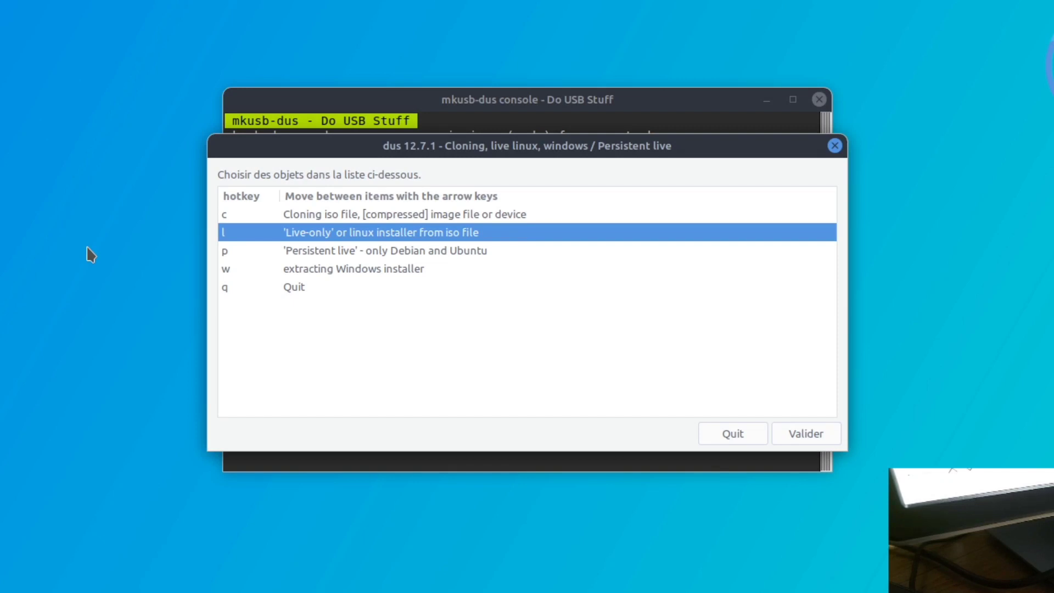
left_click(438, 255)
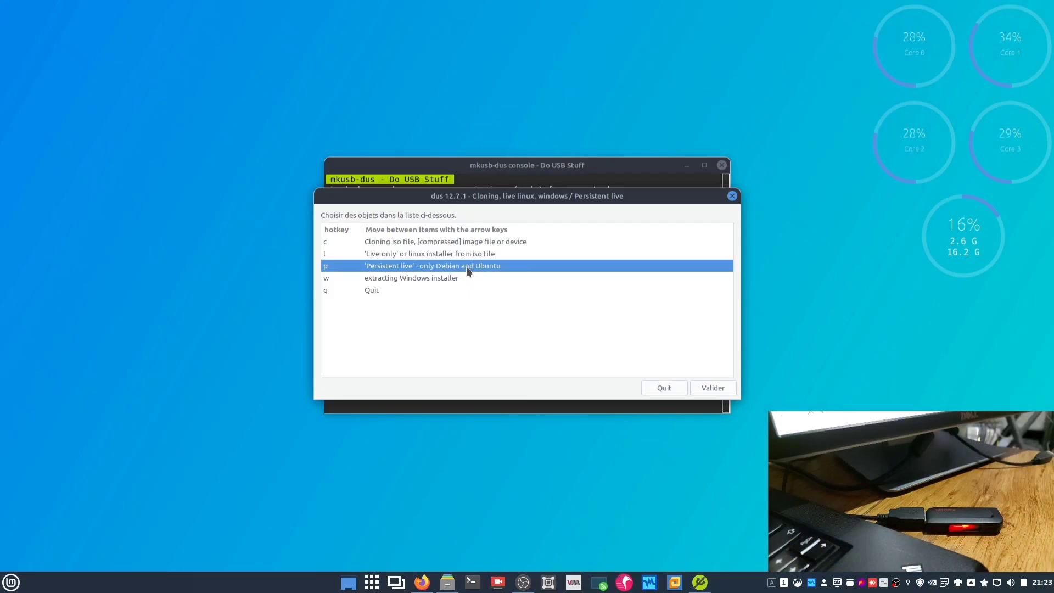
left_click(712, 389)
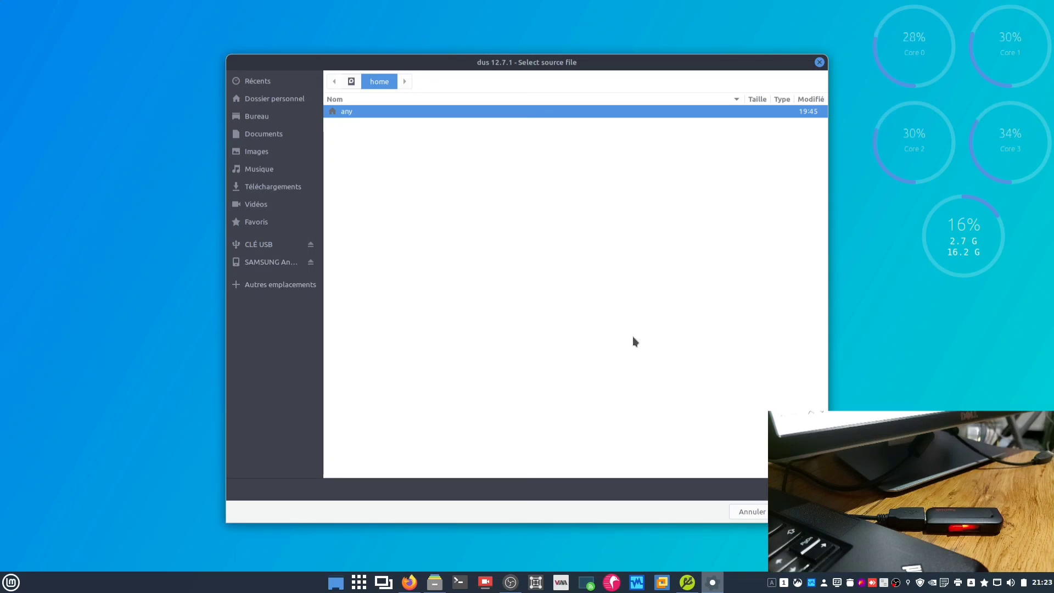
Step: Choose emmabuntus-de4-amd64-11.2-1.01-v3.iso from the home folder's ISO RAID directory as source and confirm the SanDisk_Cruzer_Slice (sdf) as target device
double_click(401, 113)
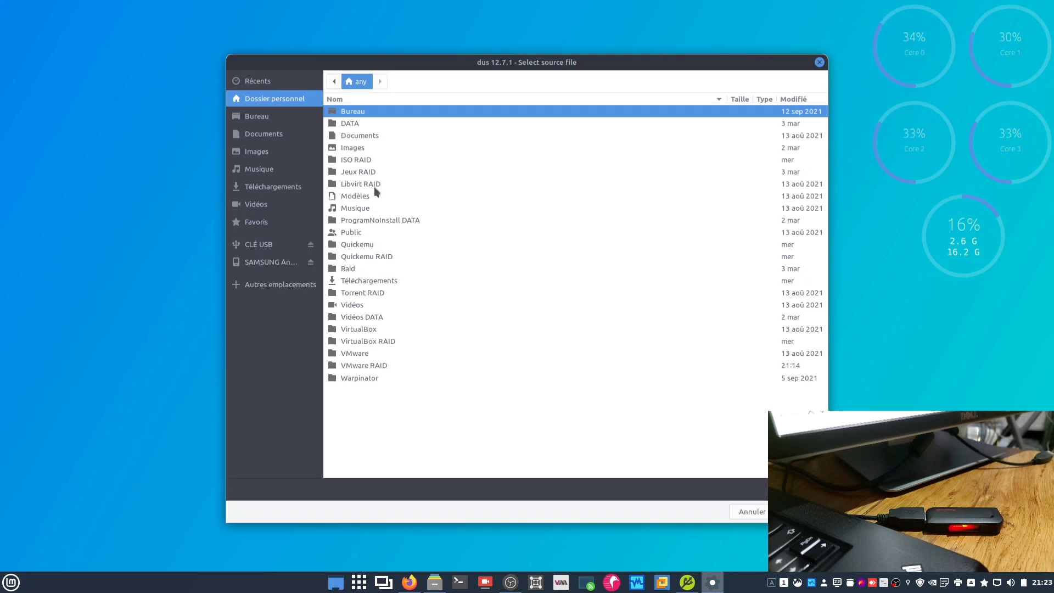
double_click(365, 160)
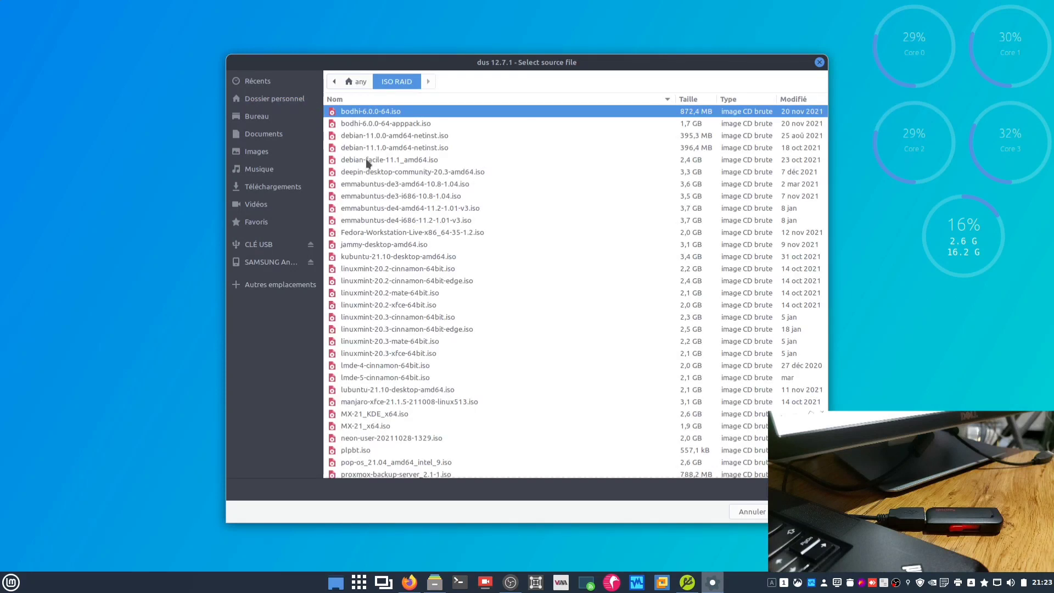
left_click(395, 208)
double_click(395, 208)
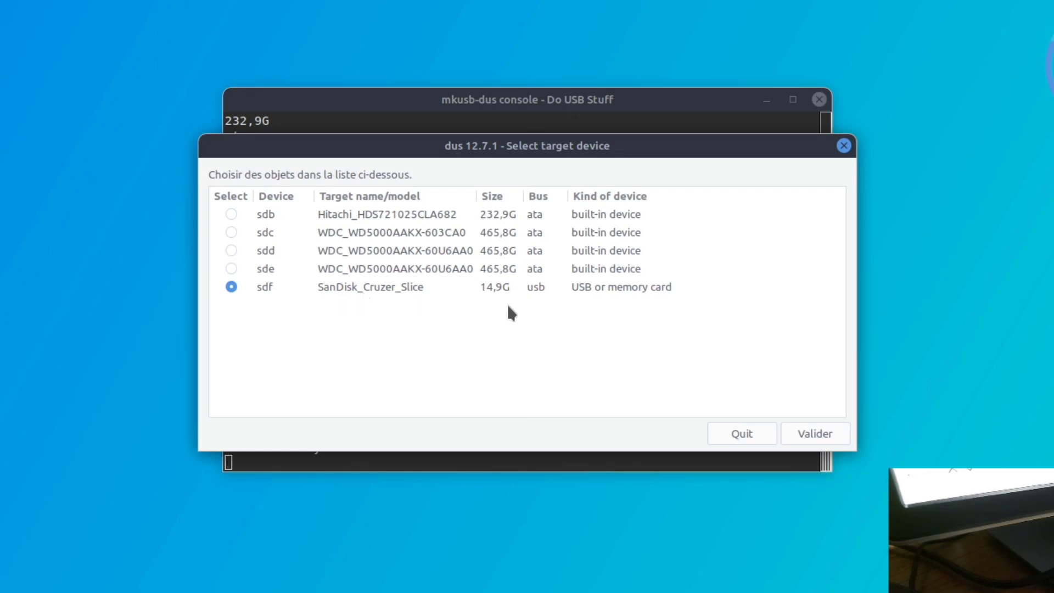
left_click(841, 429)
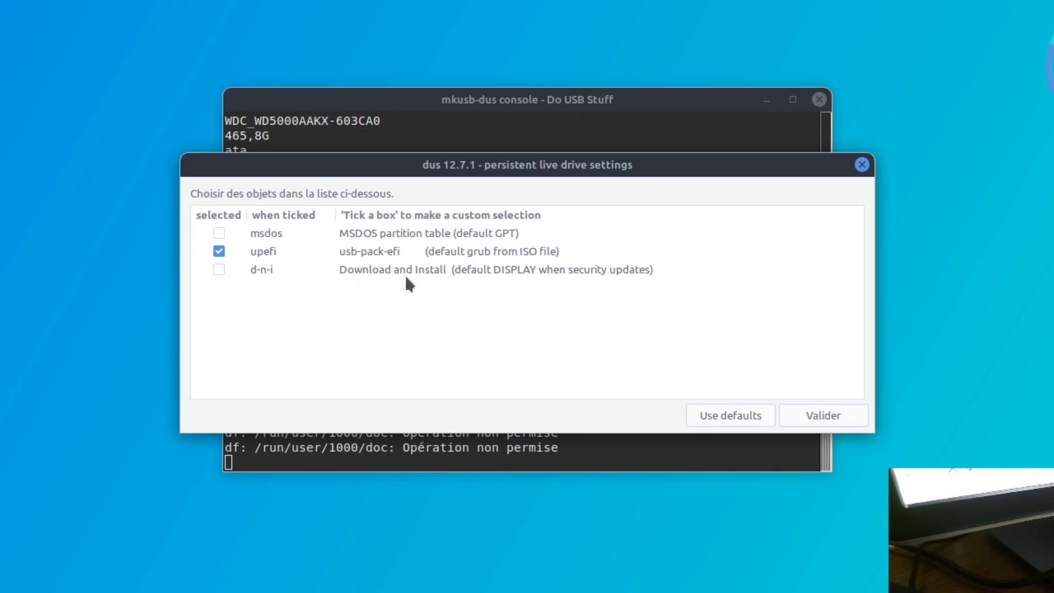
Step: Enable d-n-i (Download and Install) alongside upefi in the persistent live drive settings and accept 50 percent of the space for persistence
left_click(217, 269)
left_click(822, 423)
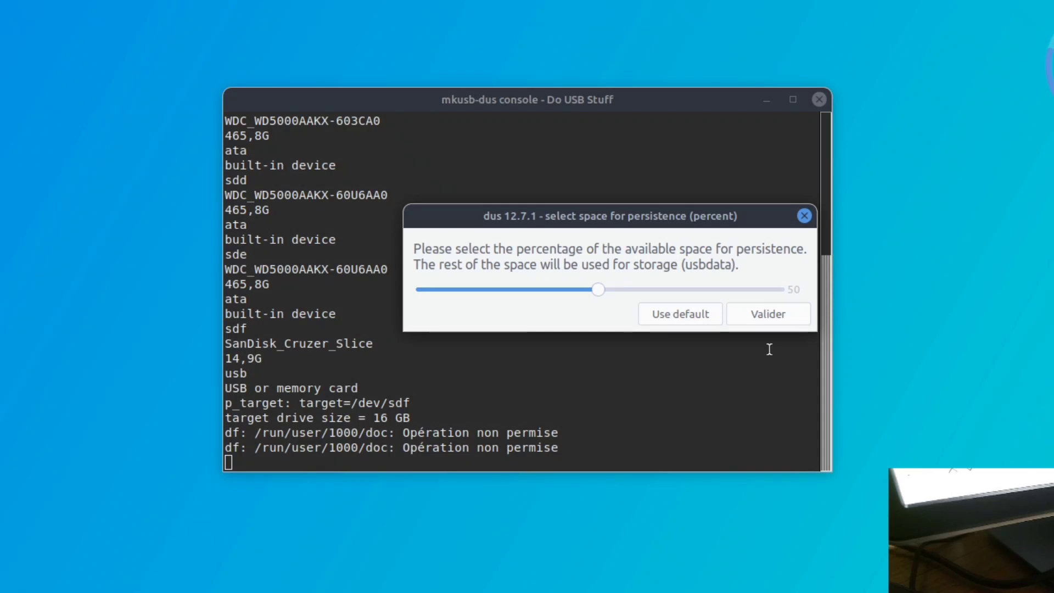
left_click(771, 314)
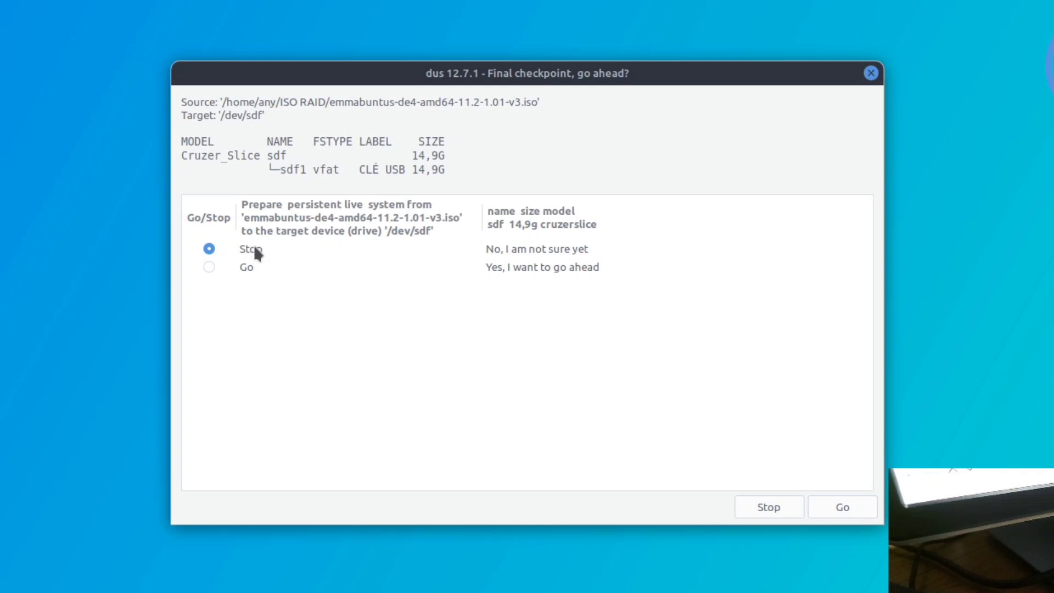
Step: Choose Go at the final checkpoint to start writing the persistent live drive, and acknowledge the operating system and UEFI warnings
left_click(208, 267)
left_click(826, 506)
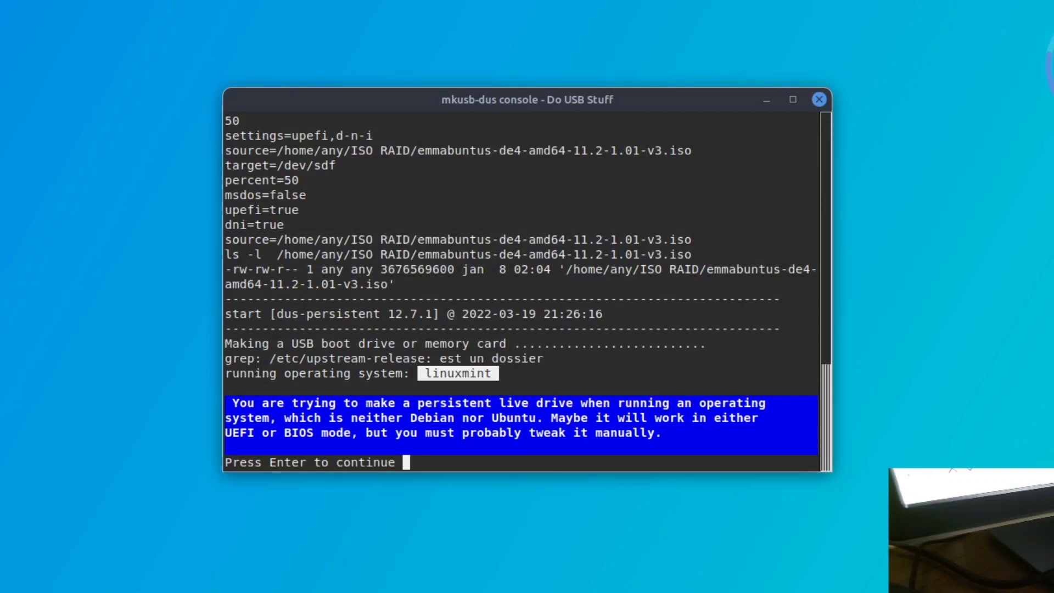
key("Return")
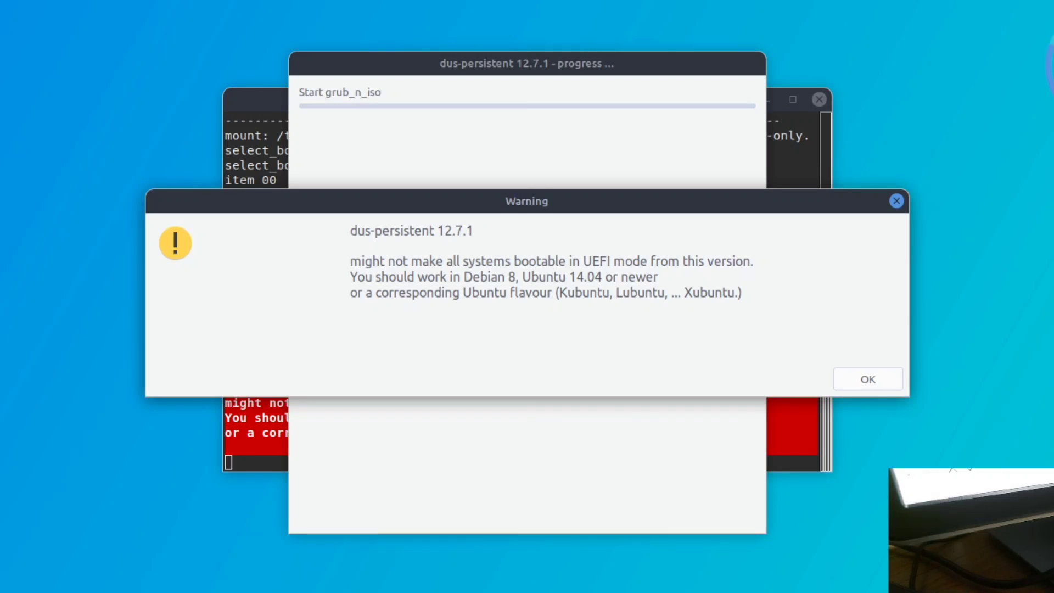
left_click(862, 378)
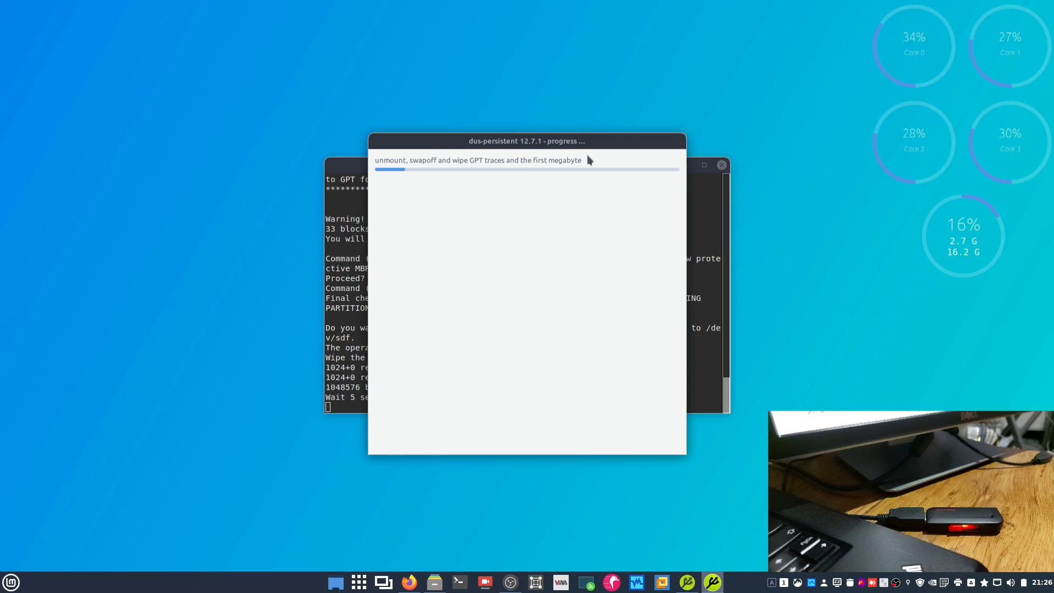
Step: Move the mkusb-dus console to the upper-left corner of the desktop and place the dus-persistent progress window below it
left_click_drag(578, 141, 733, 223)
left_click(521, 163)
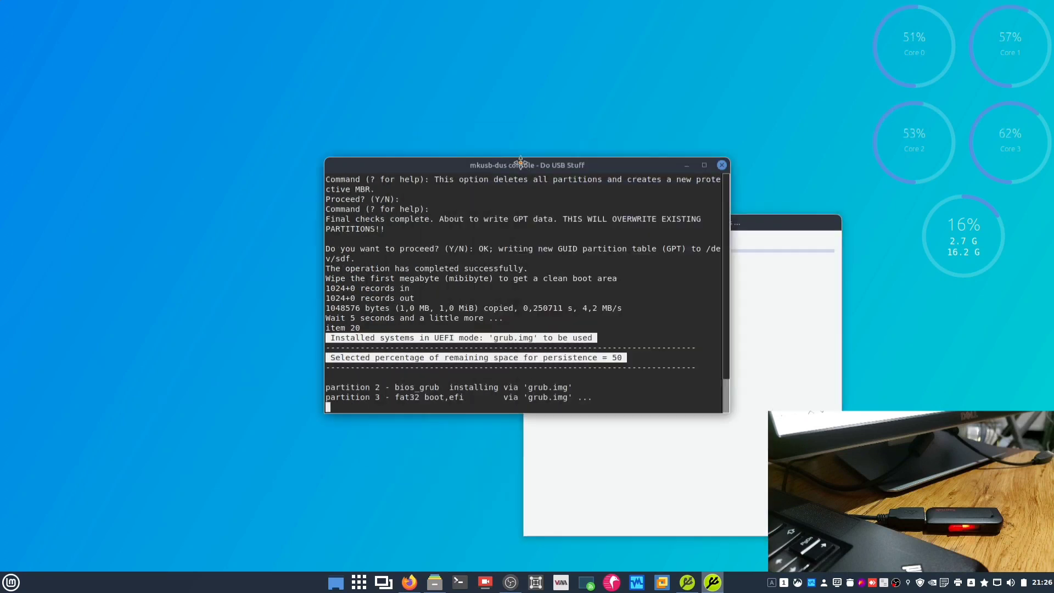
left_click_drag(520, 163, 194, 3)
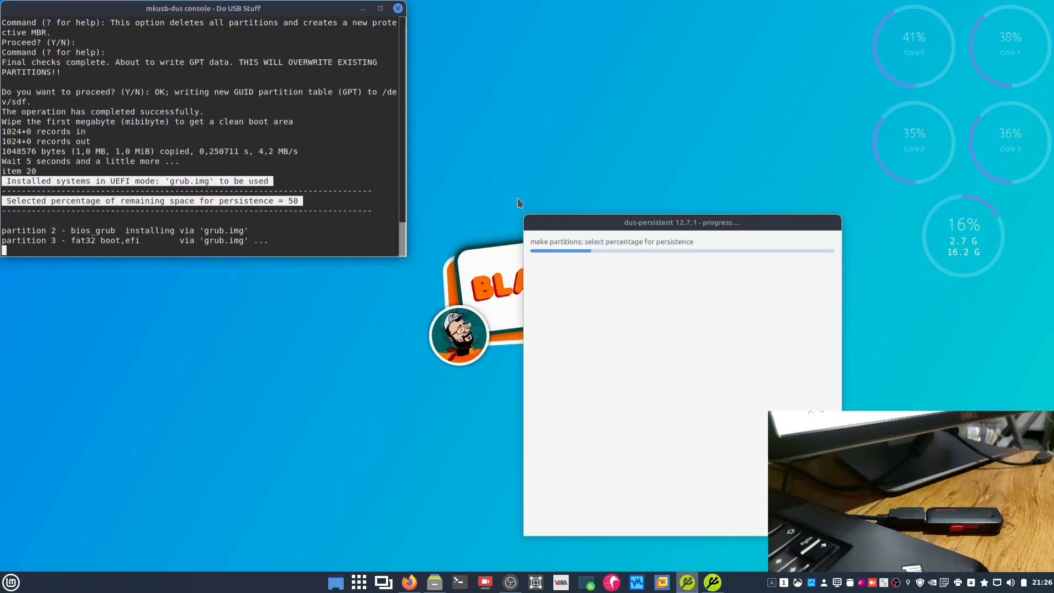
left_click_drag(585, 225, 152, 268)
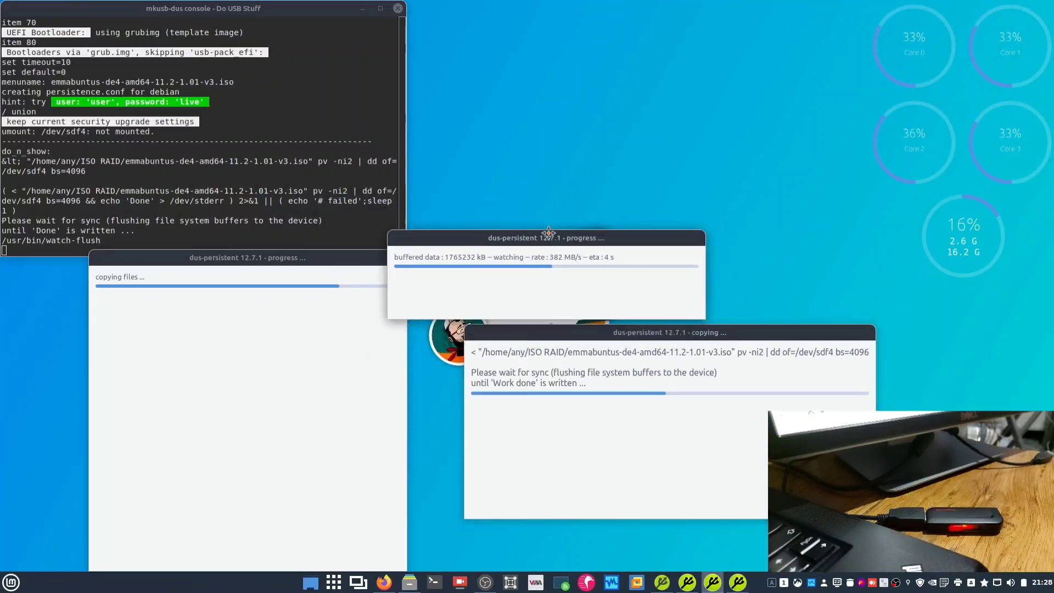
Step: Arrange the buffered-data progress, copying and file-copy progress windows around the console so that none of them overlap
left_click_drag(549, 232, 586, 193)
left_click_drag(363, 254, 364, 262)
left_click_drag(482, 197, 464, 129)
left_click_drag(542, 329, 492, 225)
left_click_drag(379, 259, 378, 259)
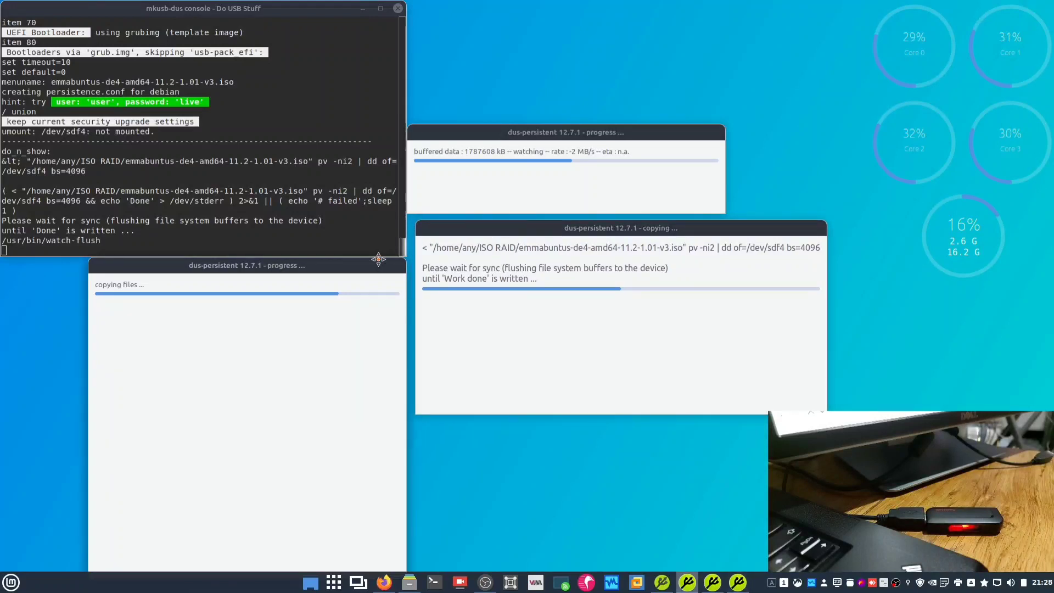
left_click_drag(463, 230, 456, 224)
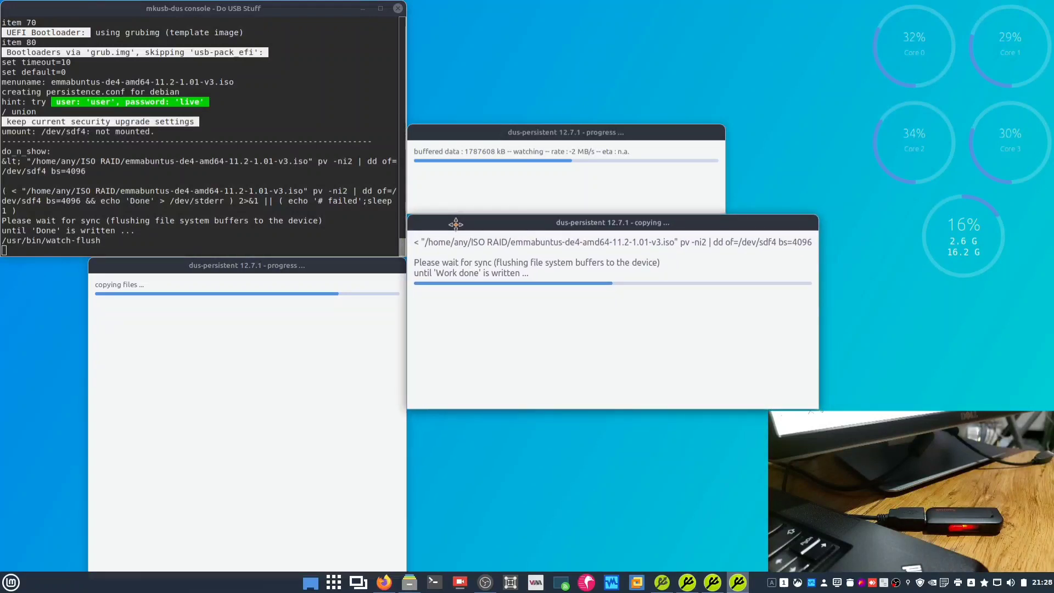
left_click_drag(502, 131, 502, 132)
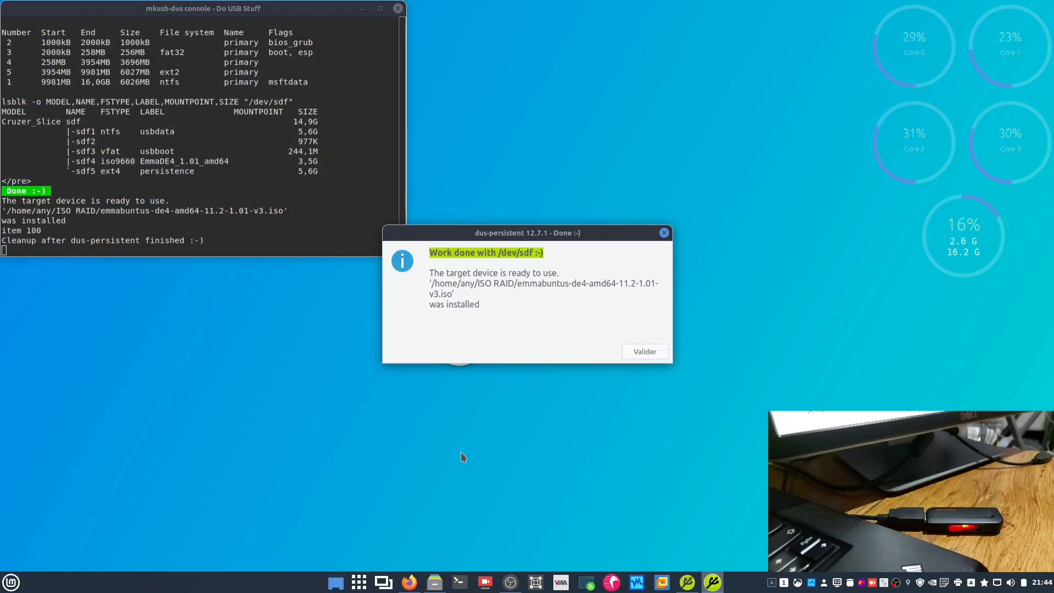
Step: Acknowledge the completed installation on /dev/sdf, enter the account password, and quit mkusb-dus including its console
left_click(639, 347)
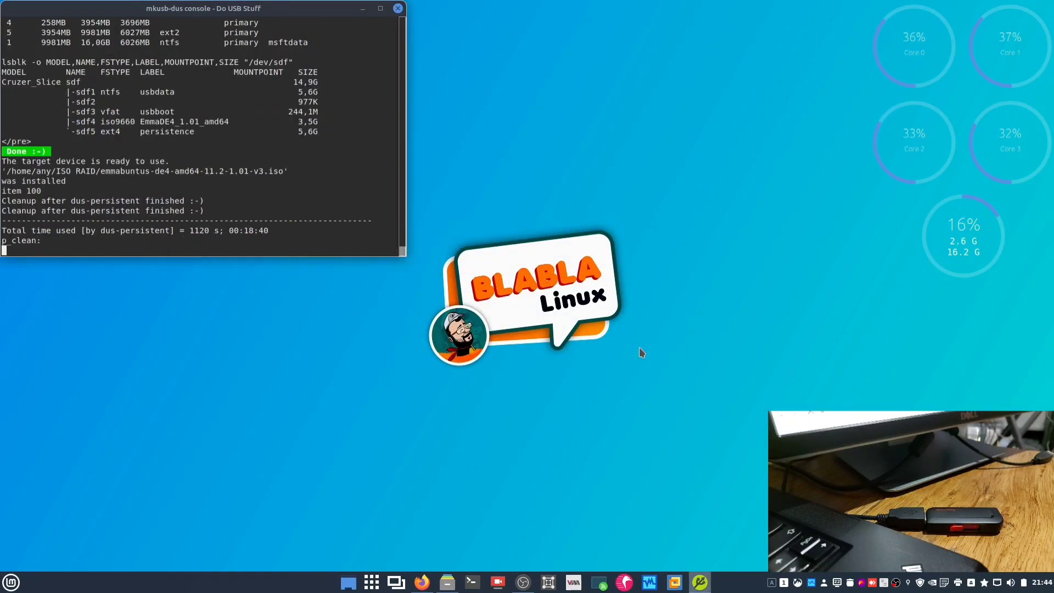
type("•••")
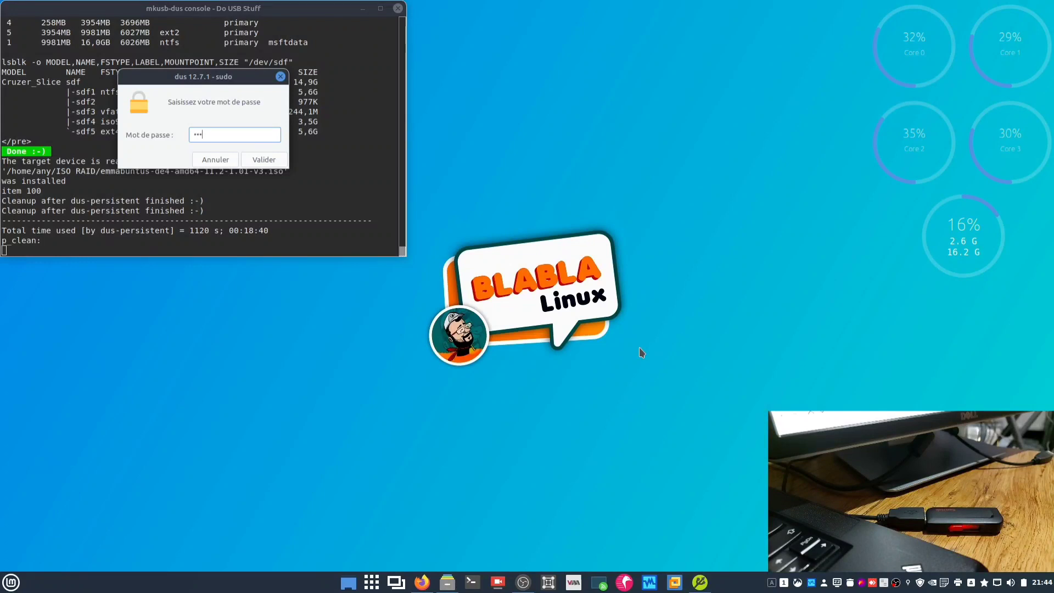
type("•••••")
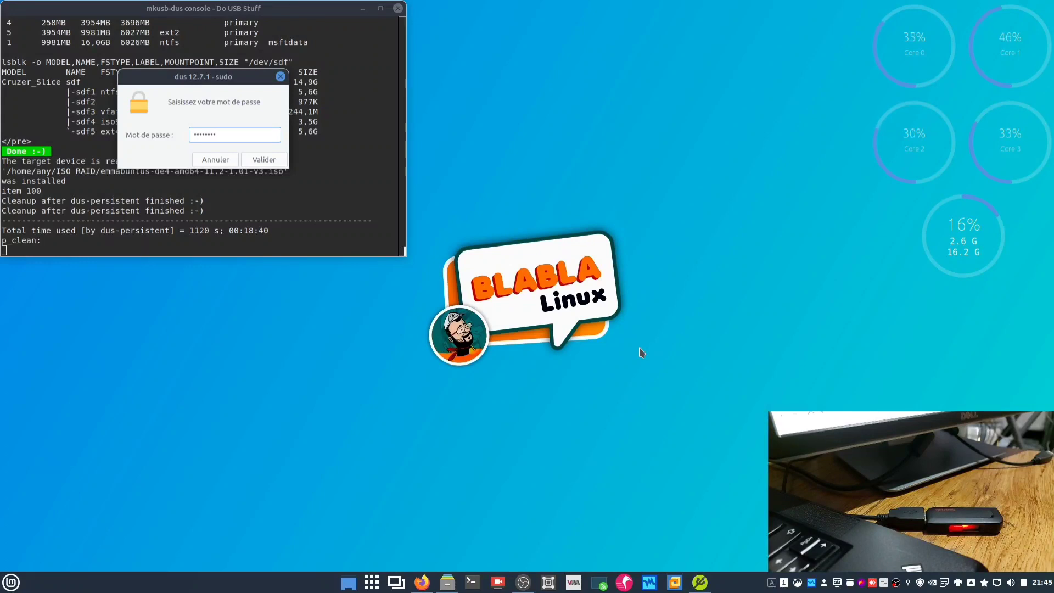
key("Return")
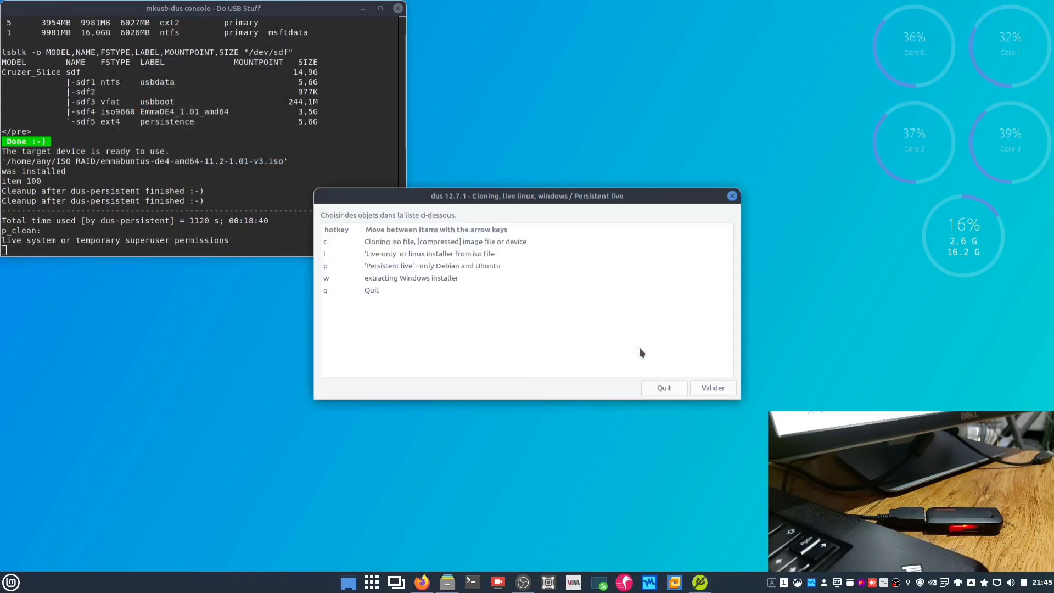
left_click(664, 387)
left_click(665, 387)
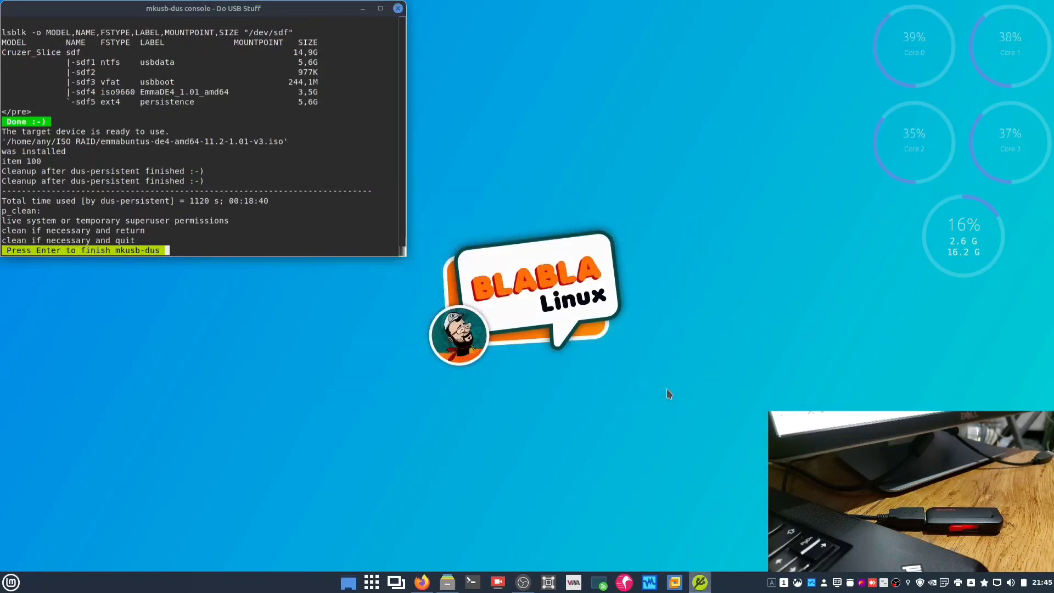
key("Return")
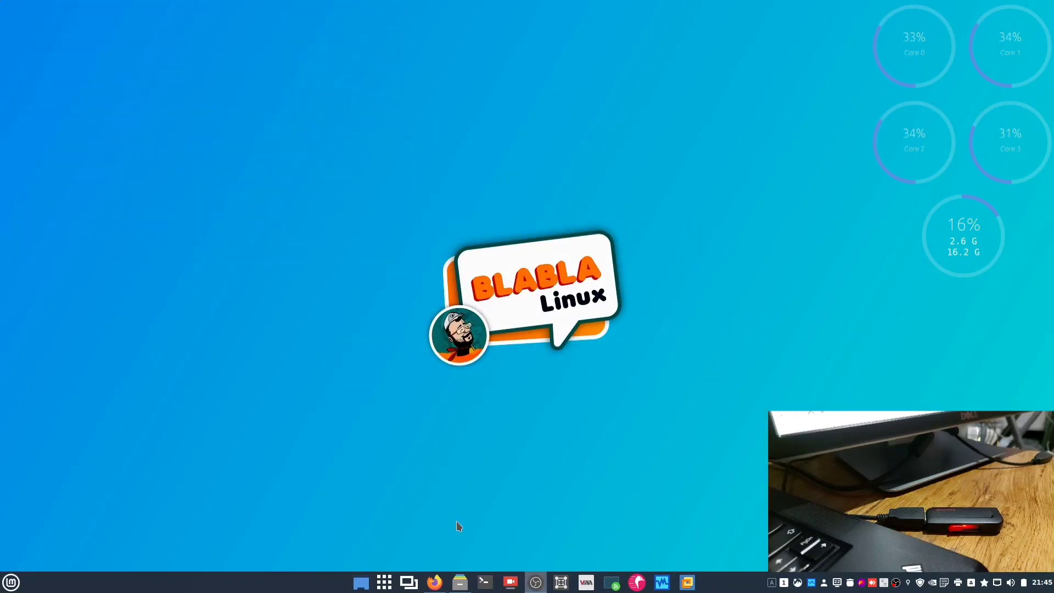
Step: Find "disk" among the applications, launch Disques, and select the 16 GB Thumb Drive (SanDisk Cruzer Slice)
left_click(459, 580)
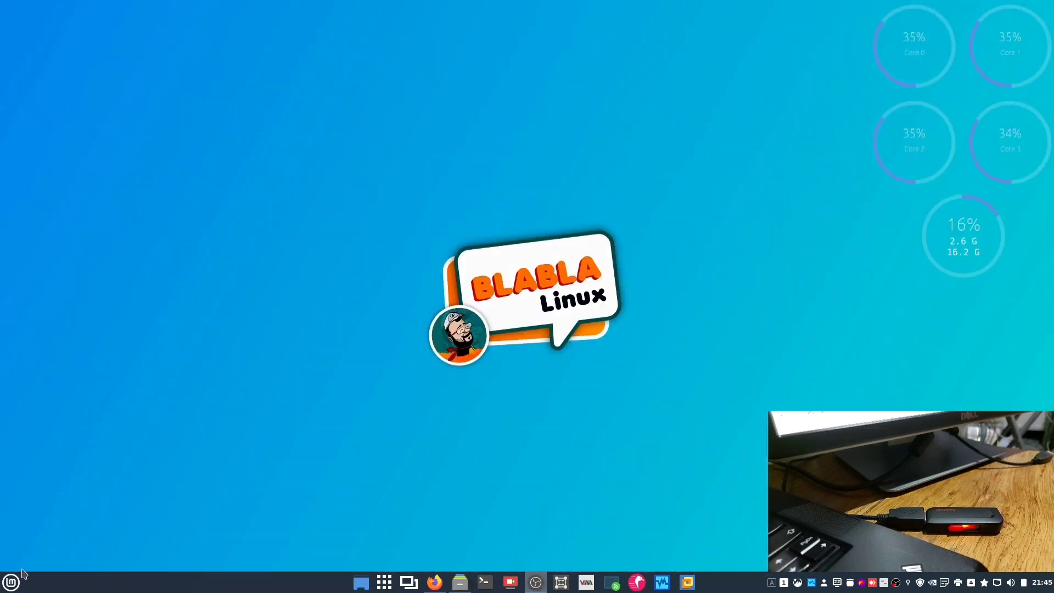
left_click(11, 581)
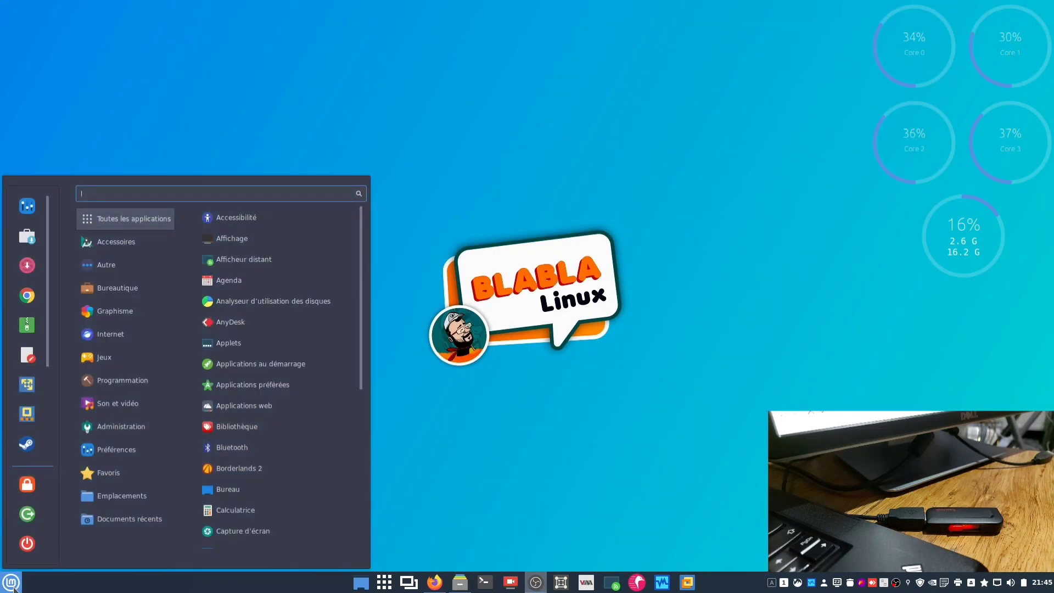
type("disk")
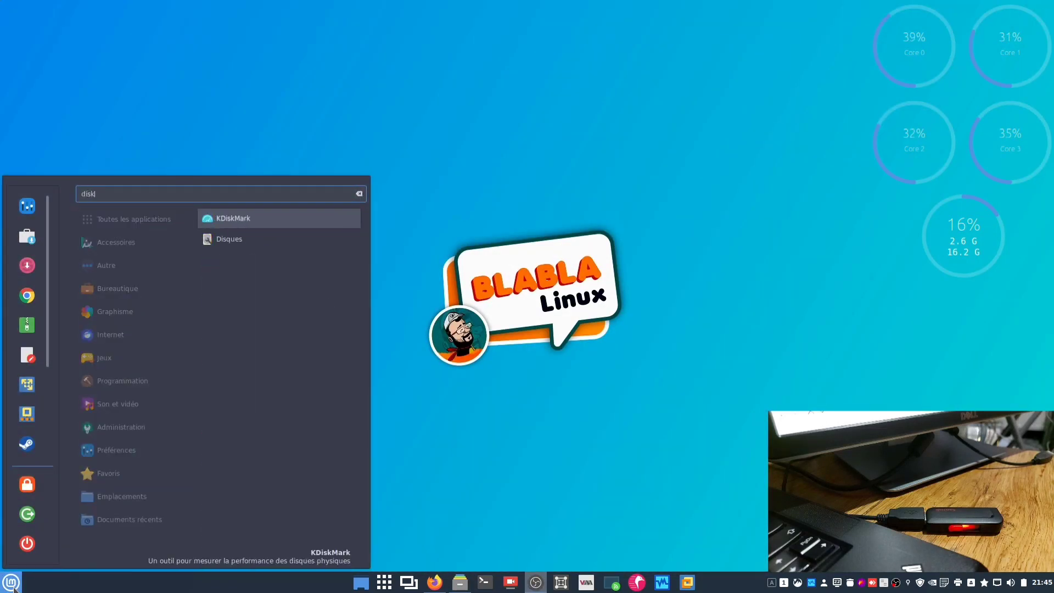
key("Down")
key("Return")
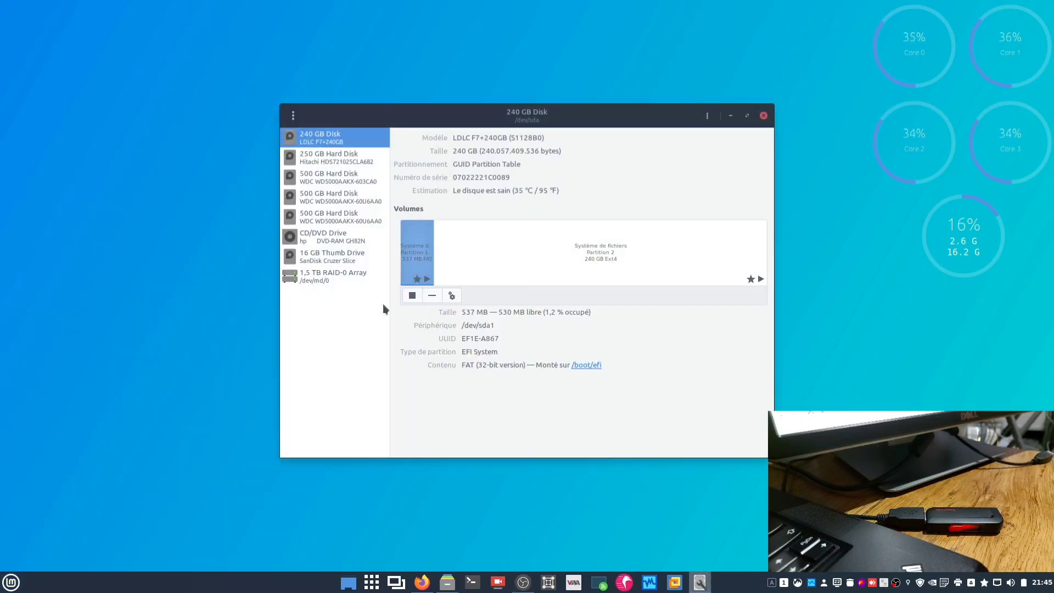
left_click(340, 255)
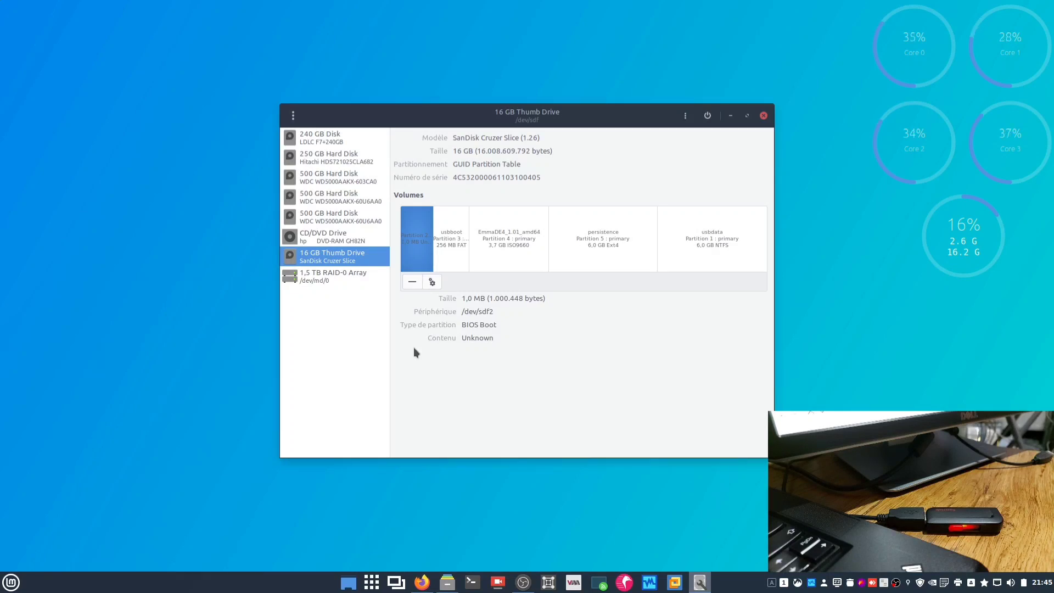
Step: Examine the USB stick's usbboot, EmmaDE4_1.01_amd64, persistence and usbdata partitions, compare the last two, and close Disques
left_click(456, 250)
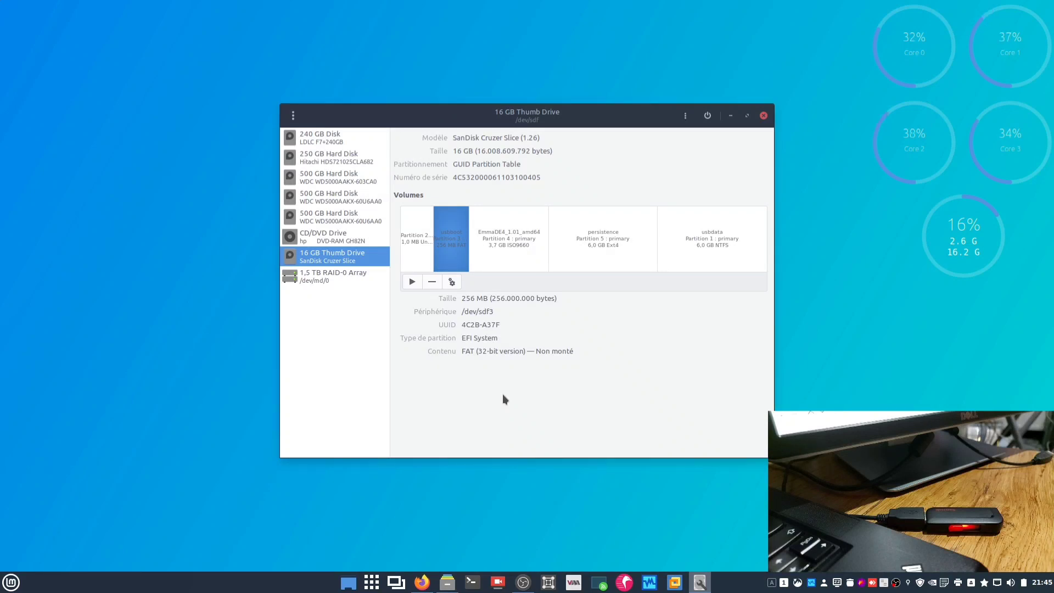
left_click(497, 256)
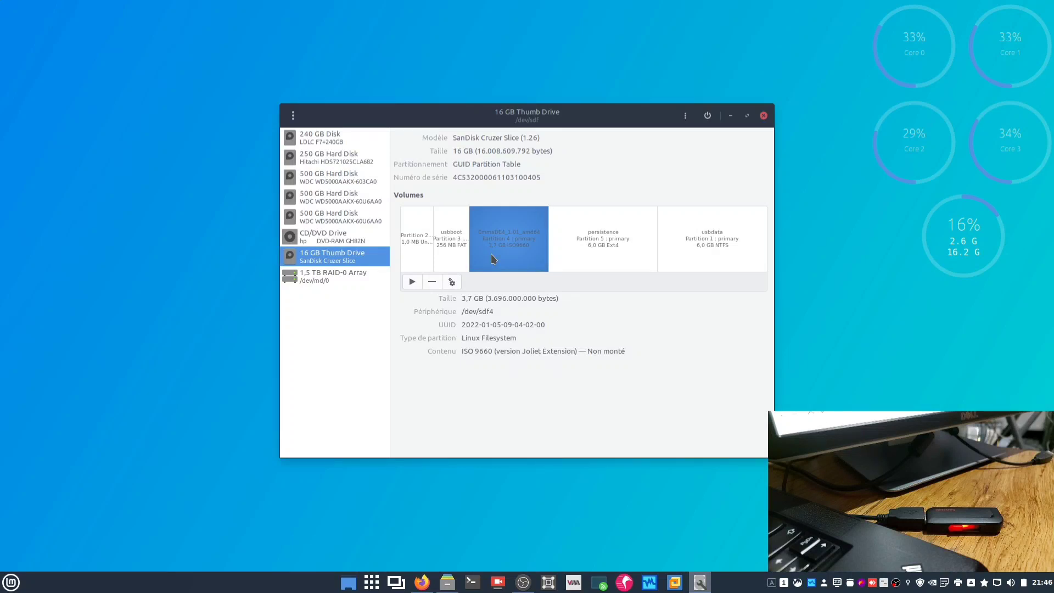
left_click(588, 254)
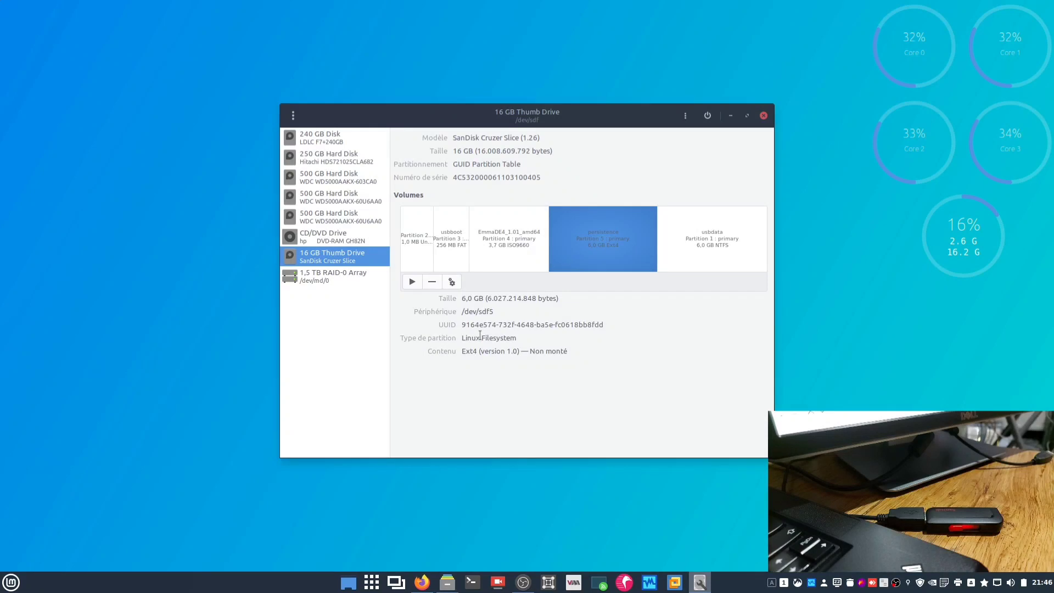
left_click(676, 267)
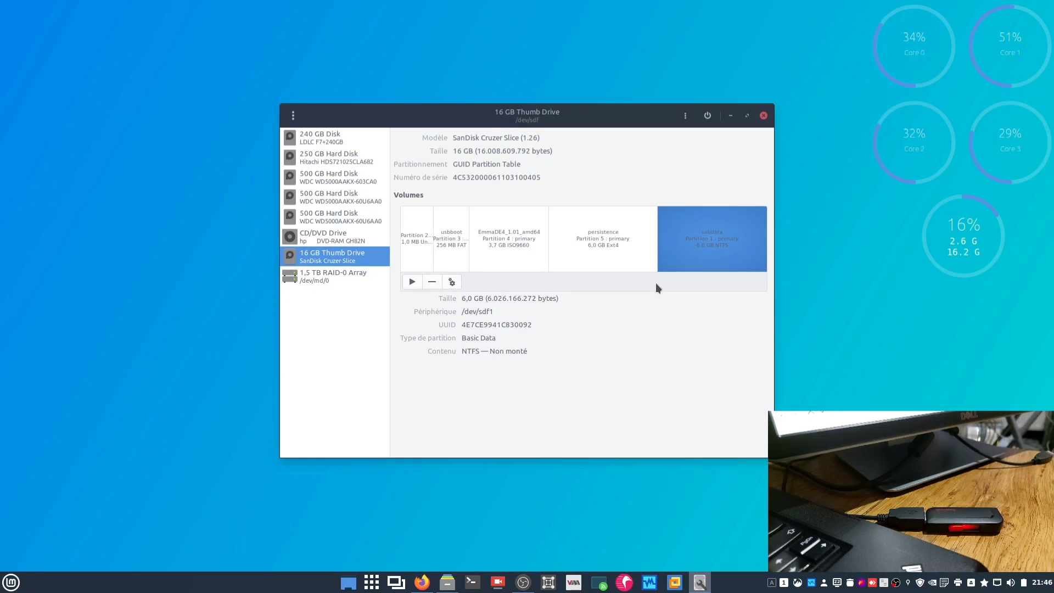
left_click(614, 247)
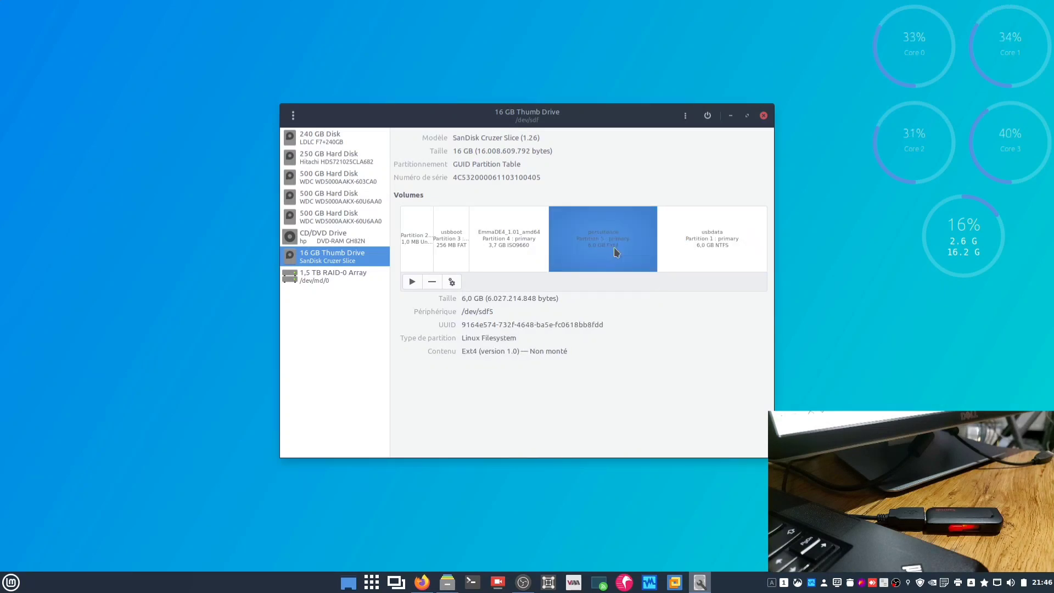
left_click(723, 258)
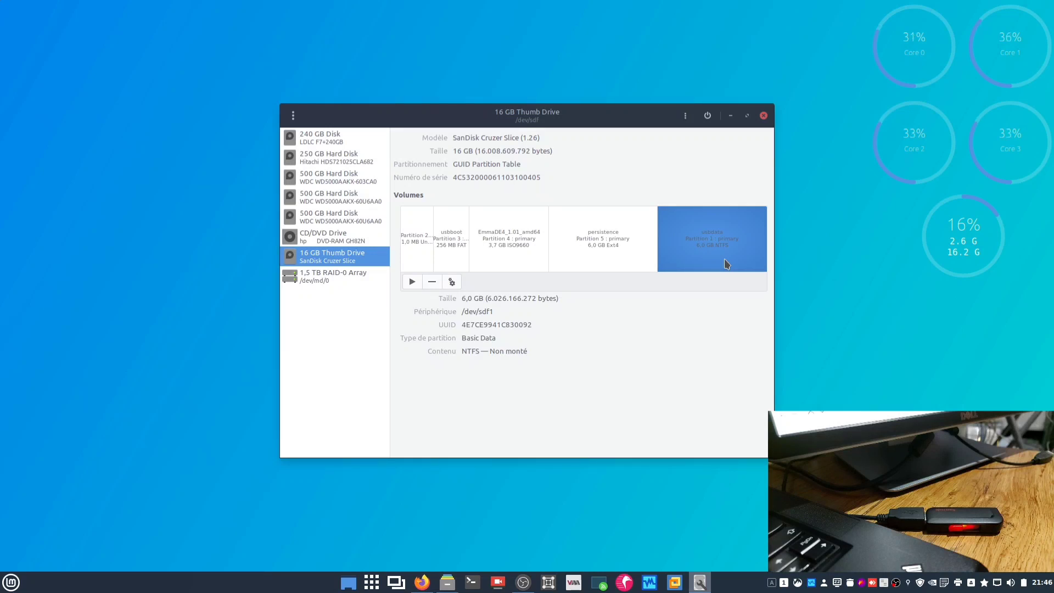
left_click(568, 257)
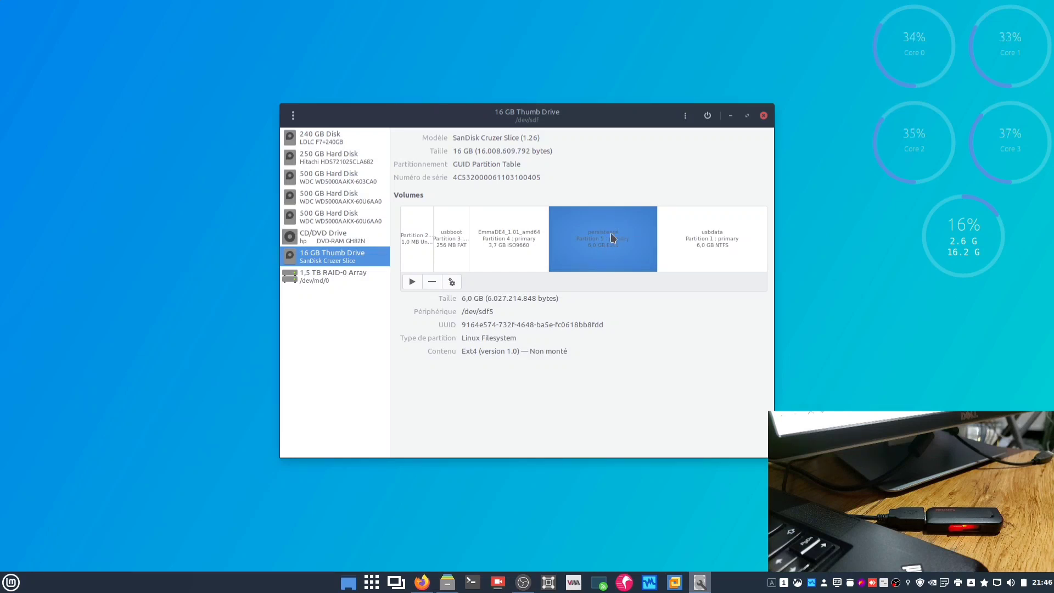
left_click(673, 234)
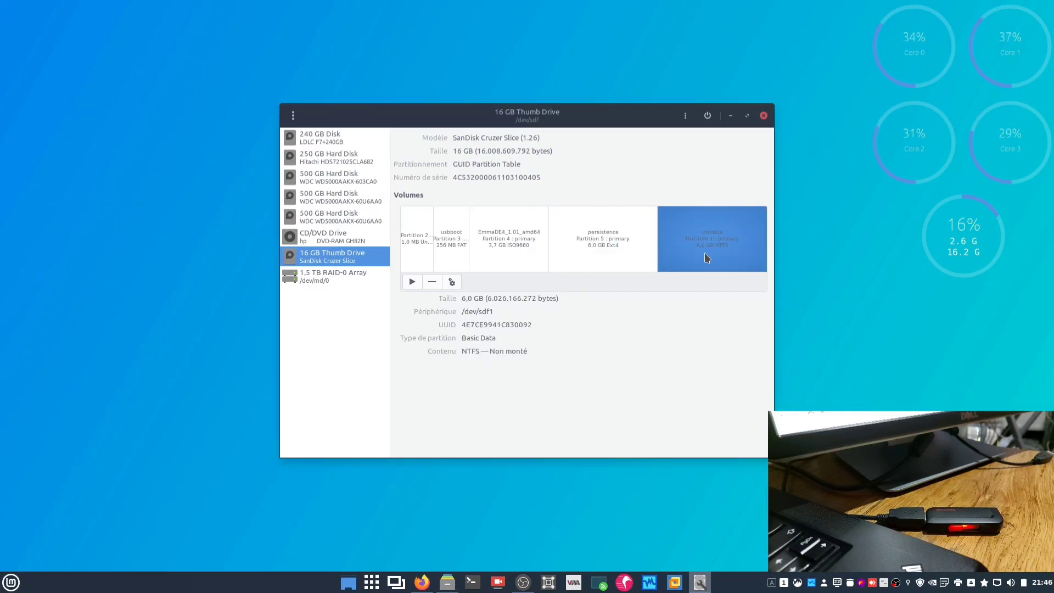
left_click(763, 116)
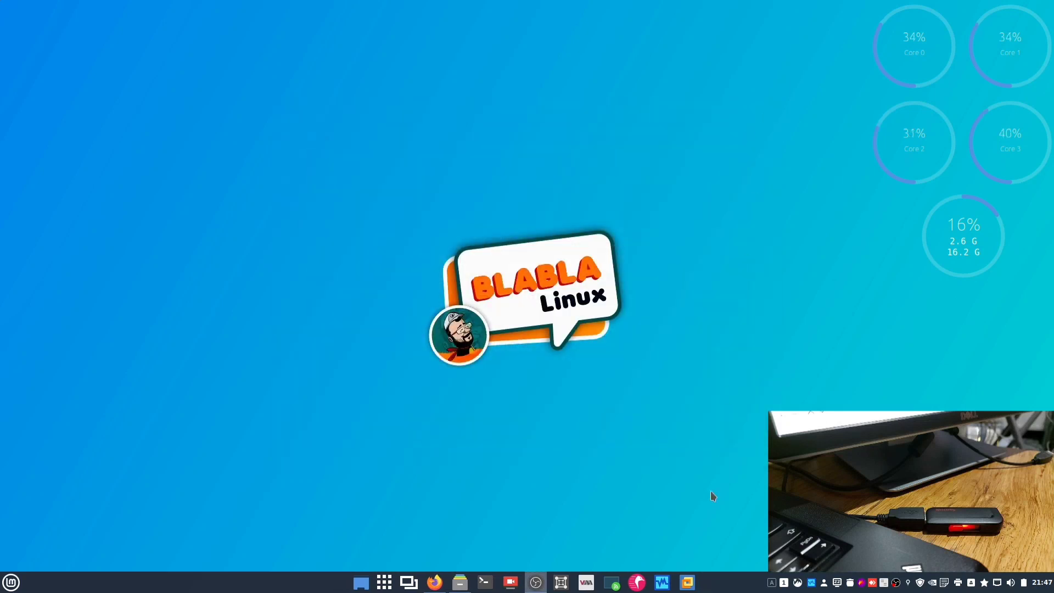
Step: Switch to VMware Workstation and boot the UEFI virtual machine from the EFI USB Device
left_click(687, 583)
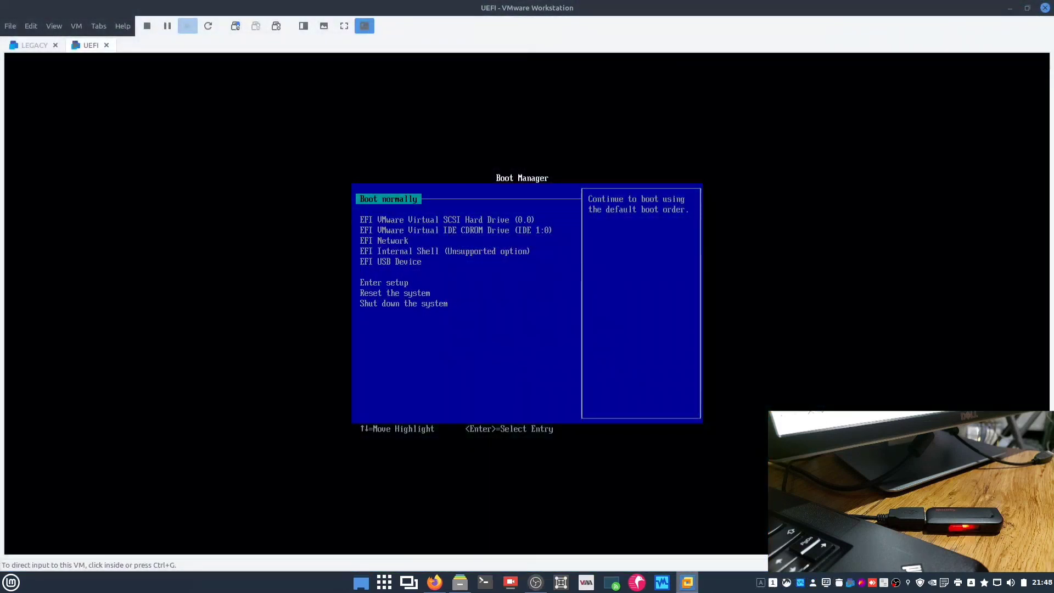
left_click(673, 467)
key("Down")
key("Down")
key("Down")
key("Down")
key("Down")
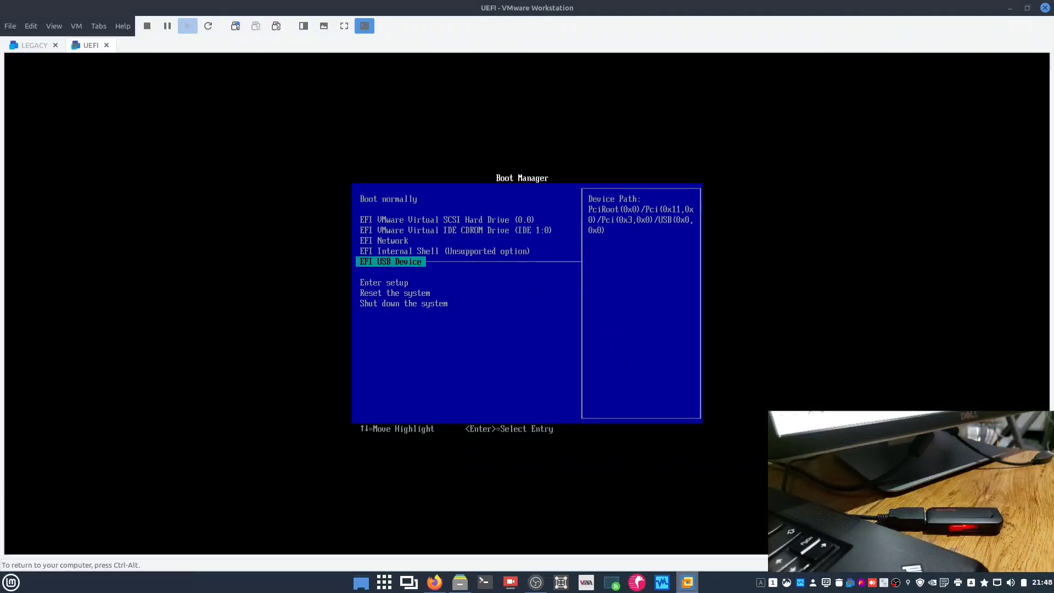
key("Return")
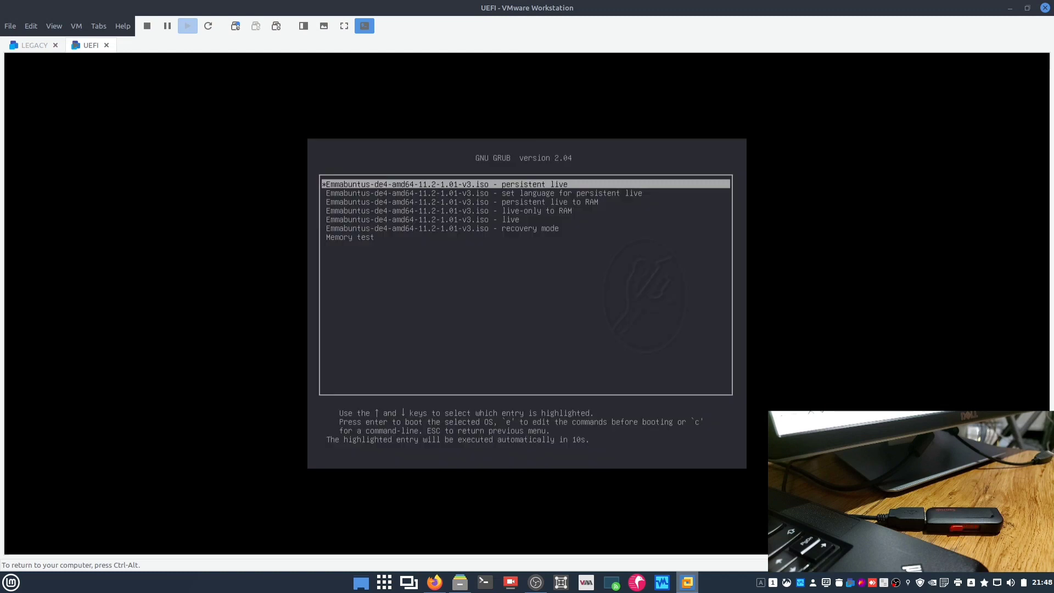
Step: Look through the GRUB entries down to live, then boot the Emmabuntus-de4-amd64-11.2-1.01-v3.iso persistent live entry
key("Down")
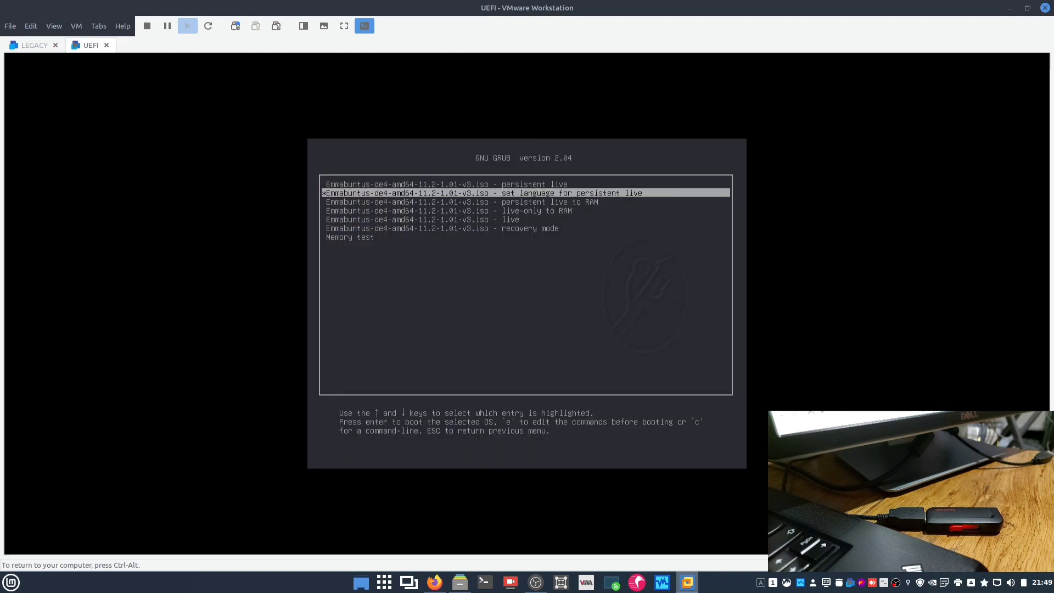
key("Up")
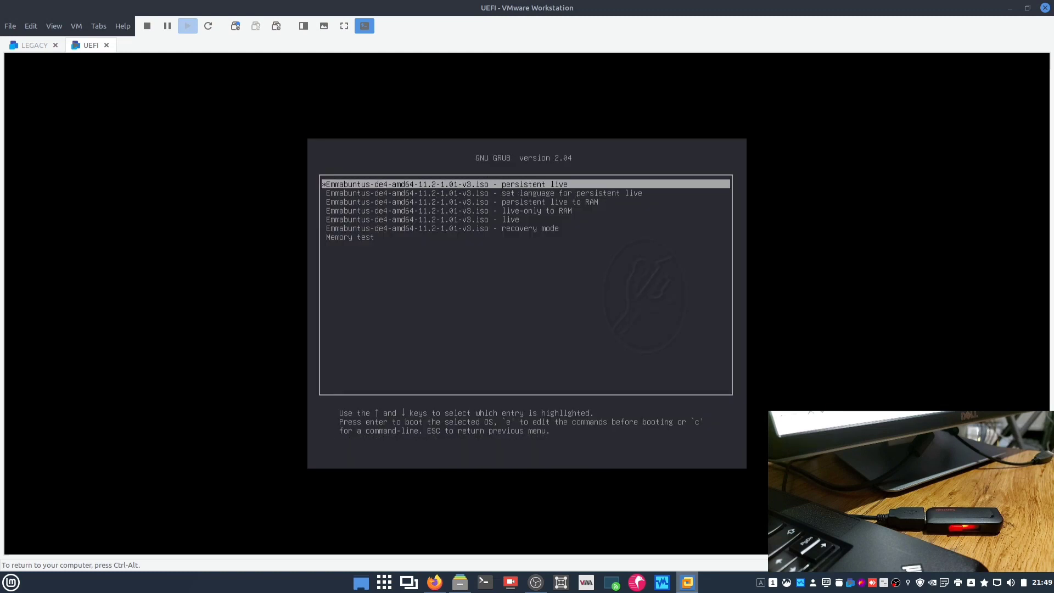
key("Down")
key("Down")
key("Down")
key("Down")
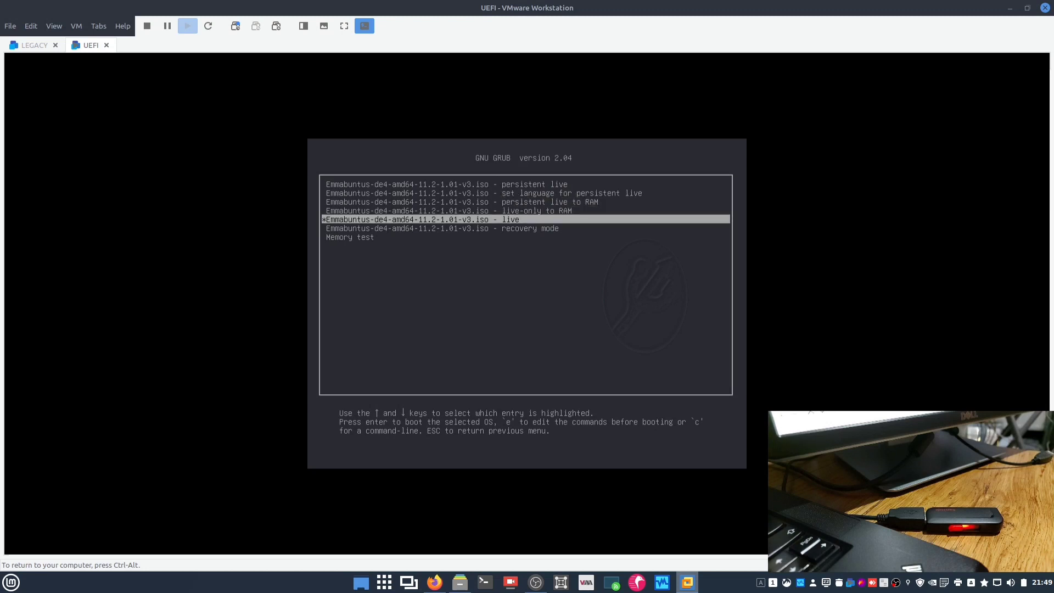
key("Up")
key("Up")
key("Up")
key("Up")
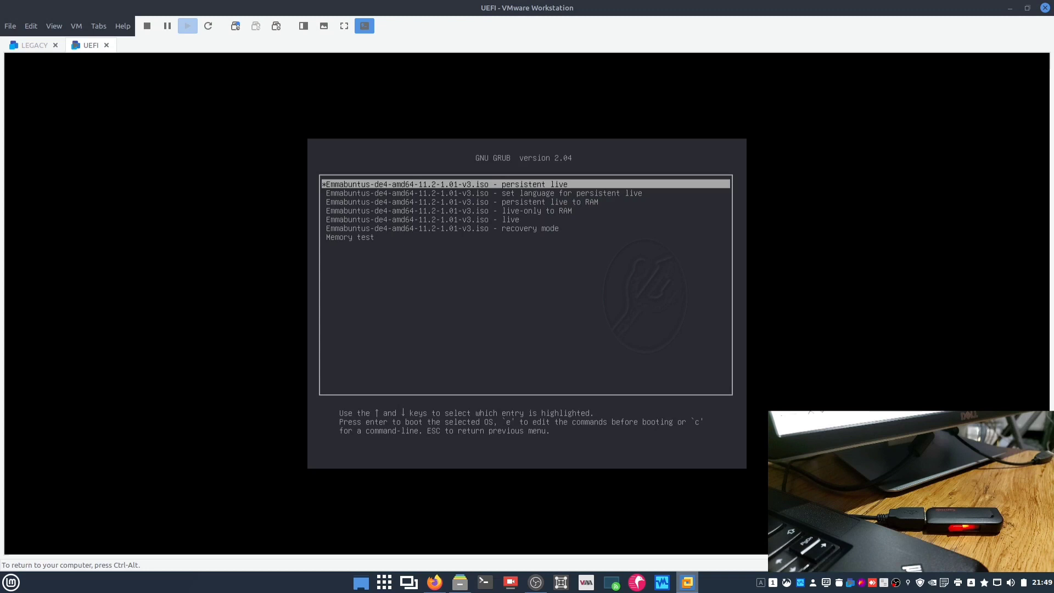
key("Return")
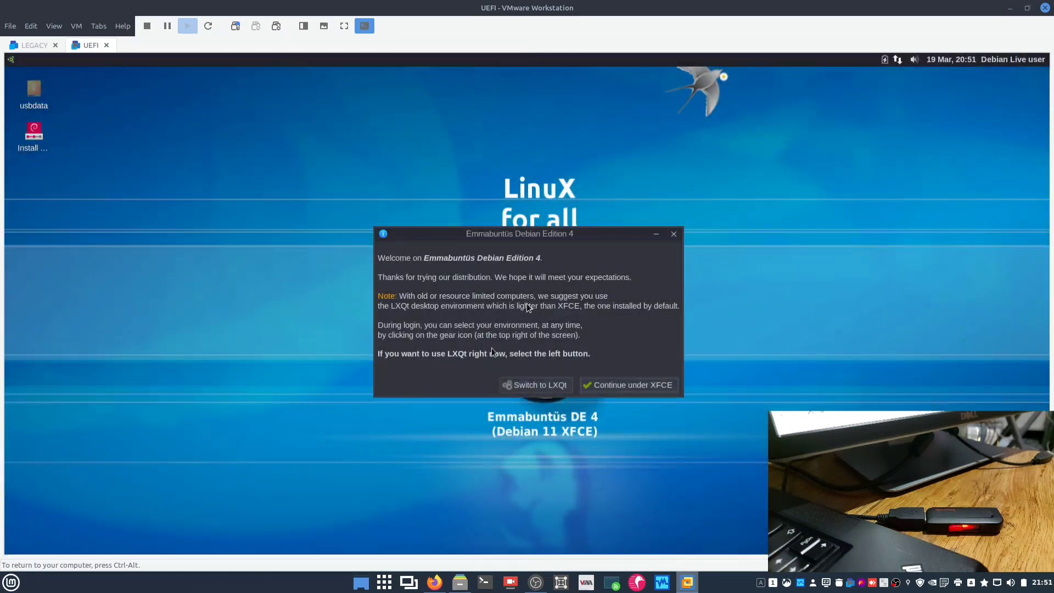
Step: Continue under XFCE and switch the keyboard map to Belgium with the Belgian layout, then close Lxkeymap
left_click(610, 387)
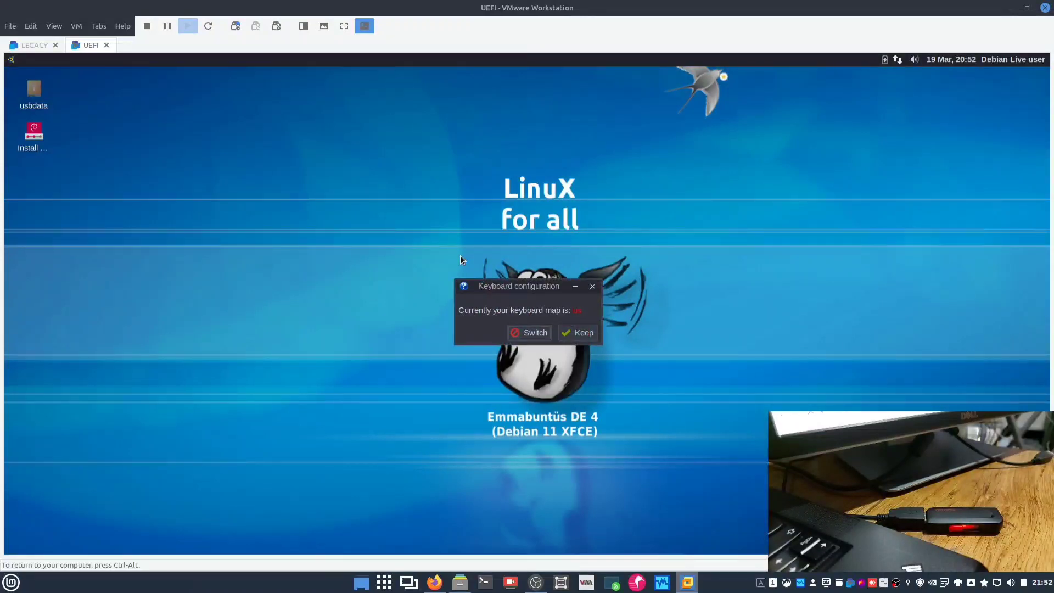
left_click(536, 333)
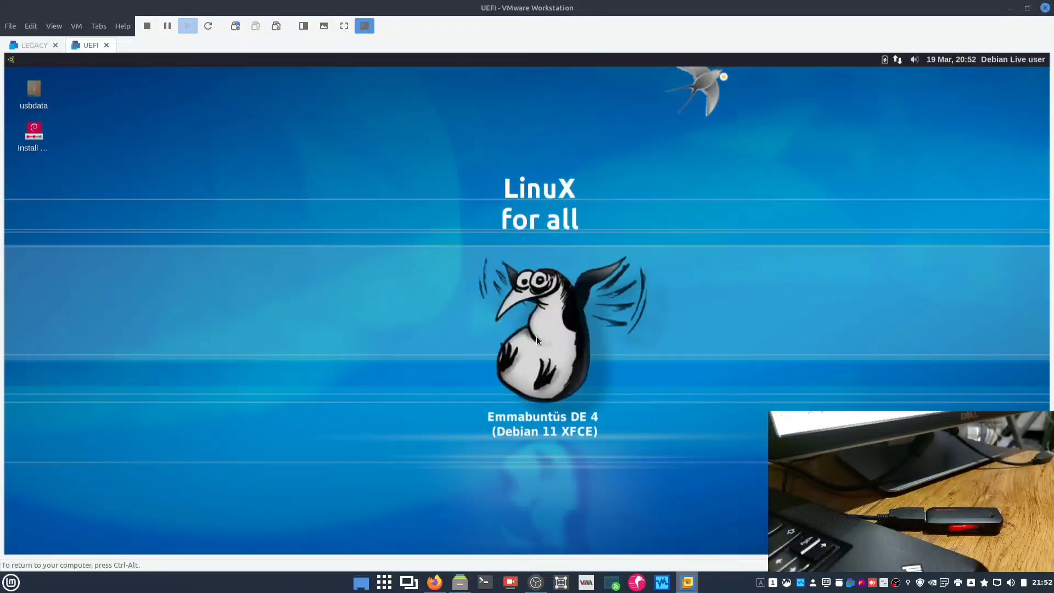
scroll(494, 341, "up", 3)
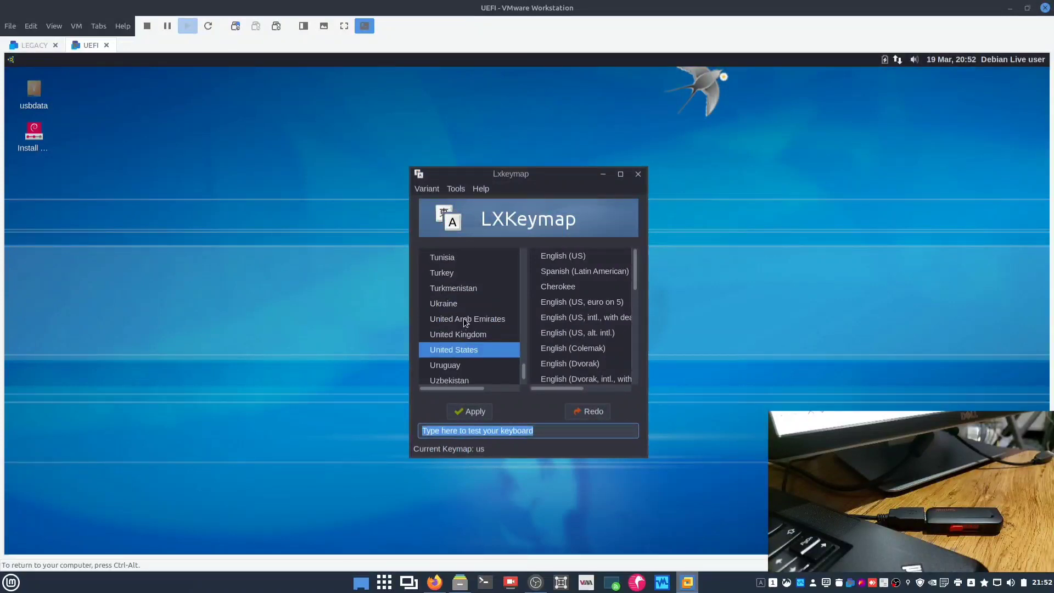
scroll(510, 341, "up", 15)
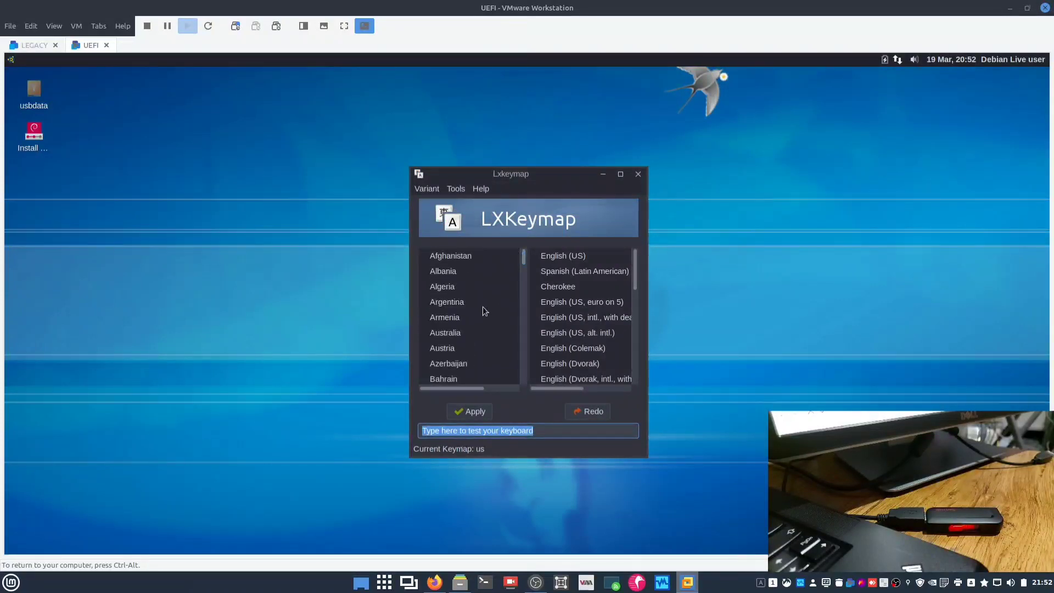
scroll(479, 311, "down", 1)
left_click(456, 360)
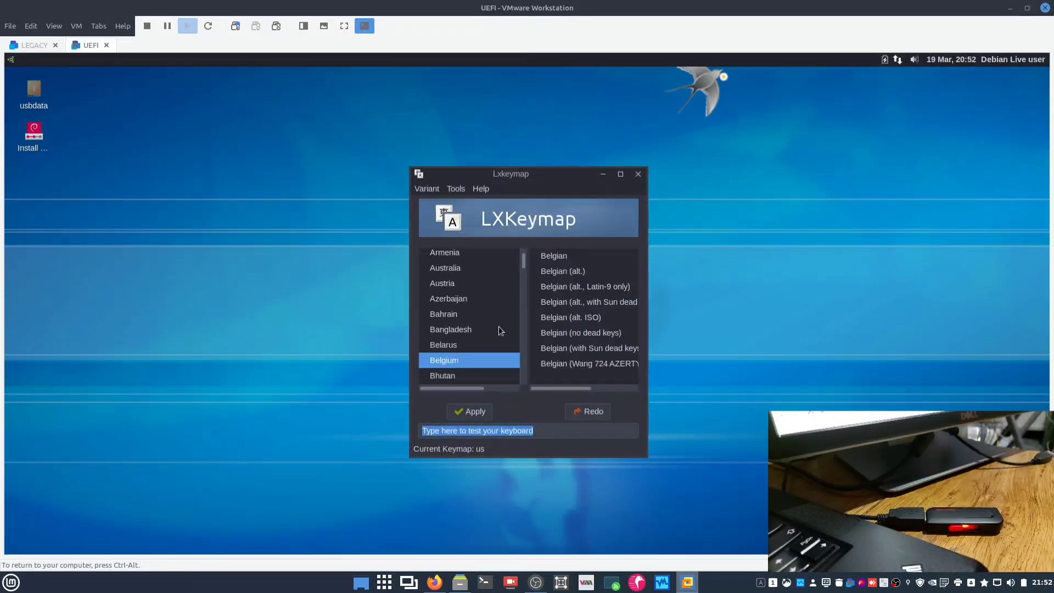
left_click(564, 256)
left_click(470, 411)
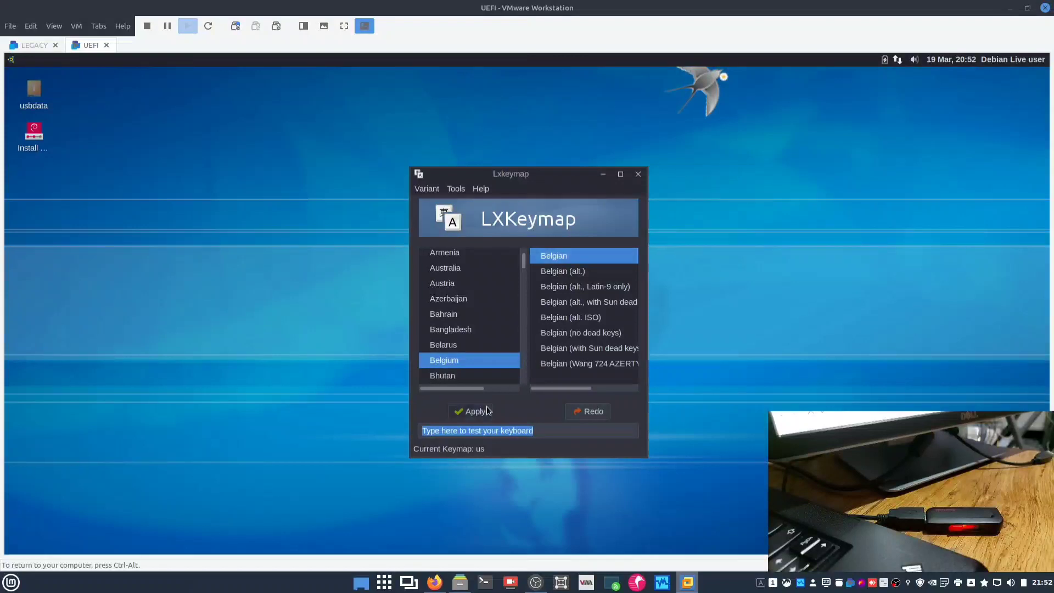
left_click(637, 174)
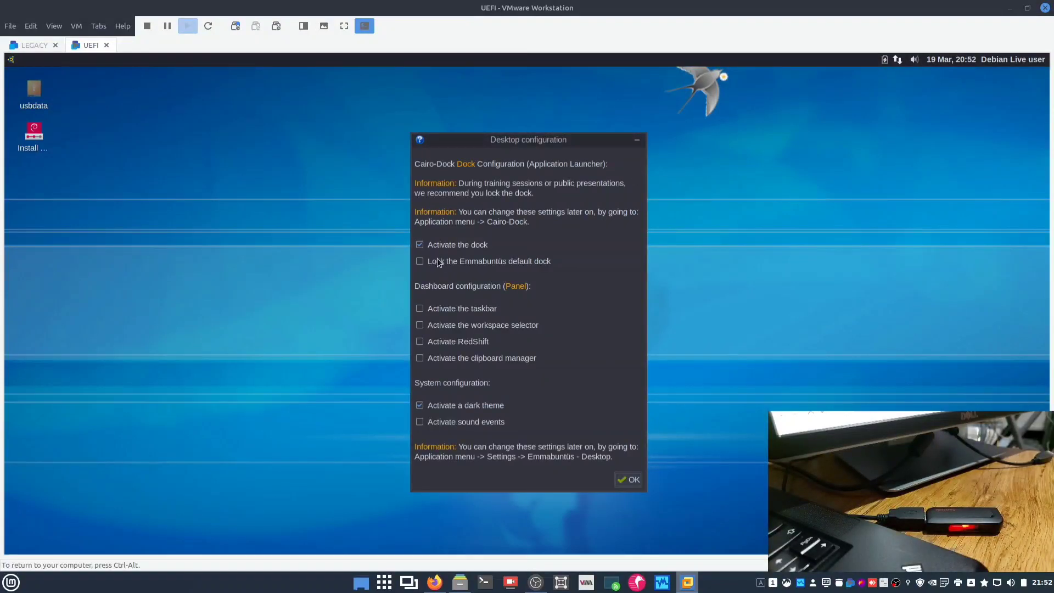
Step: Activate the taskbar, workspace selector, RedShift and clipboard manager in the desktop configuration
left_click(439, 341)
left_click(441, 358)
left_click(631, 479)
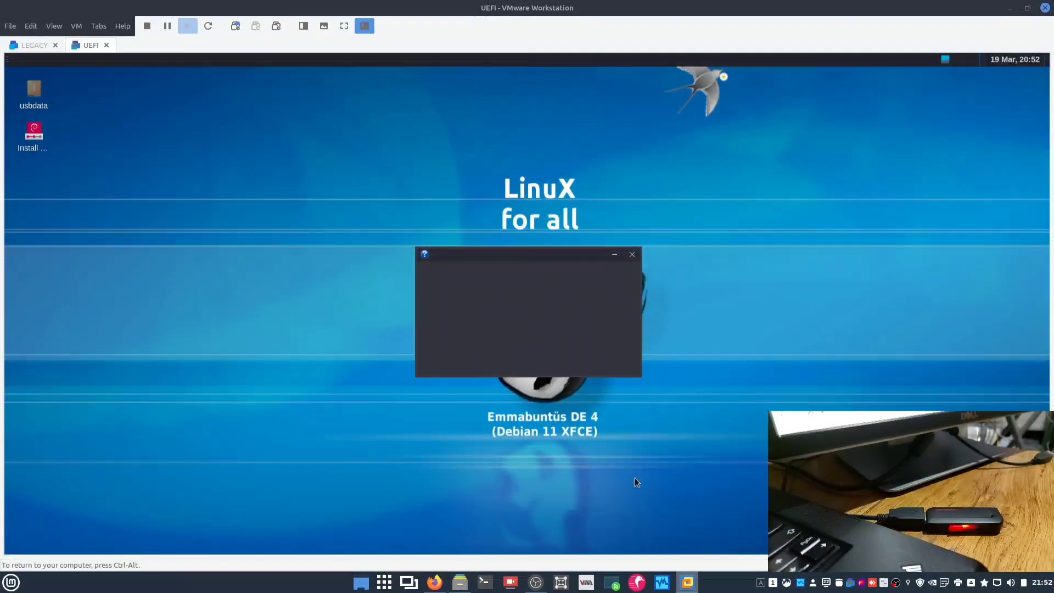
Step: Choose the All version of the dock and close the Emmabuntüs welcome window
left_click(440, 316)
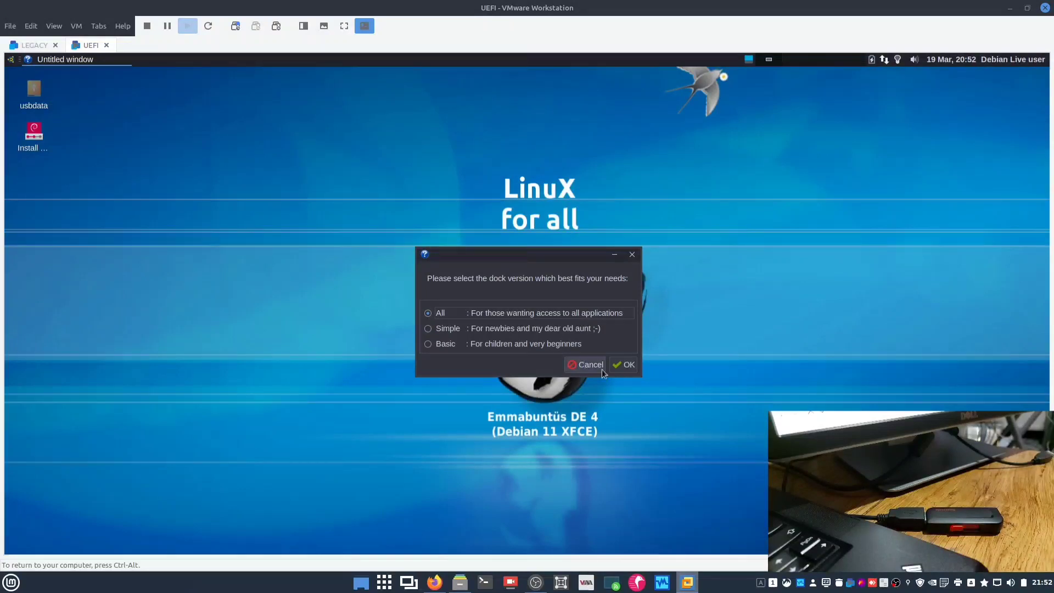
left_click(629, 365)
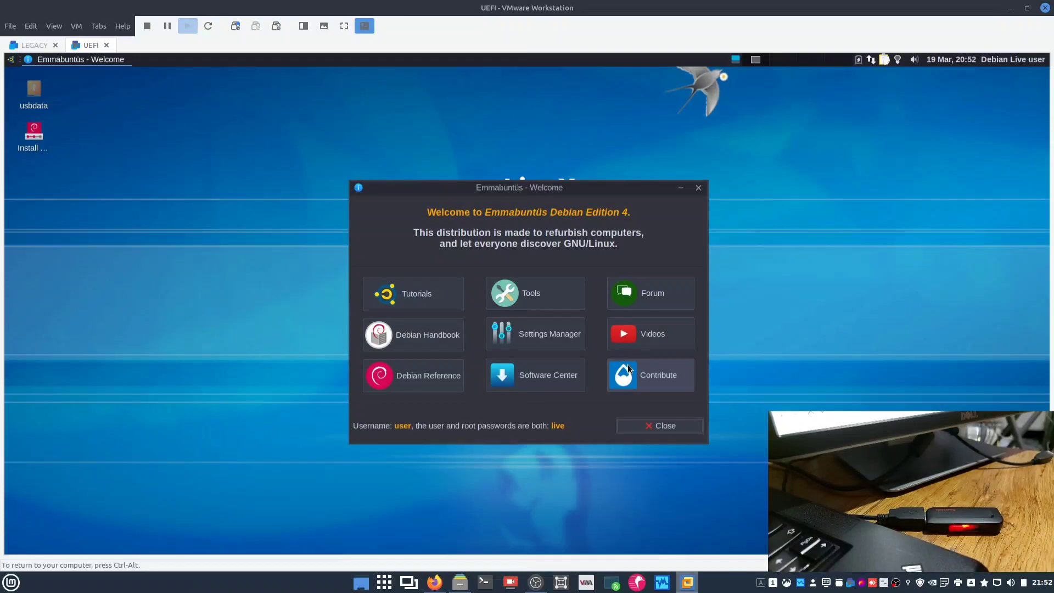
left_click(639, 426)
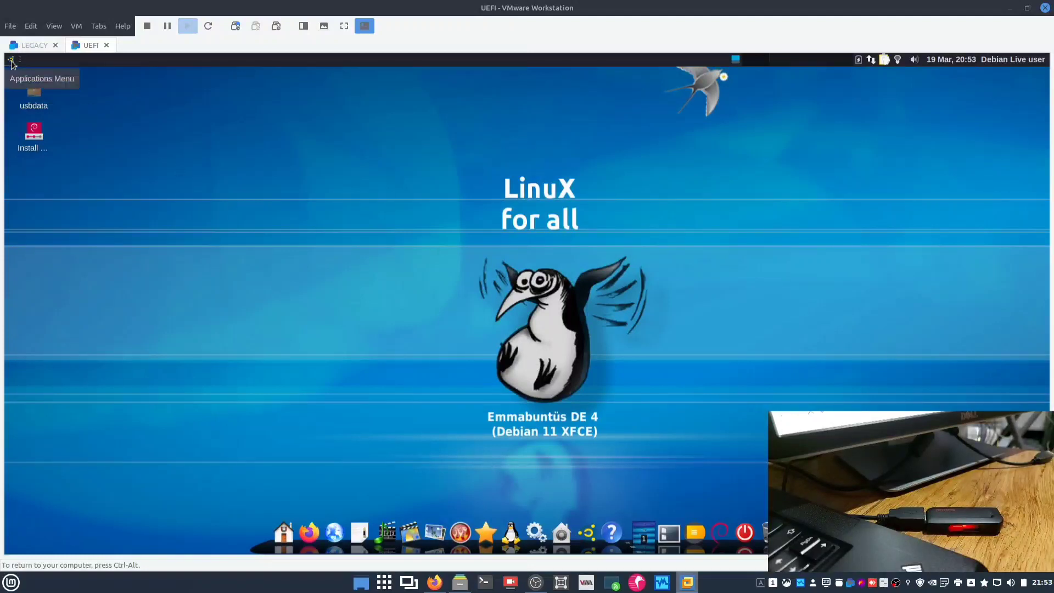
Step: Create a folder named Photos on the usbdata partition from the live system's file manager, and close the file manager
left_click(288, 535)
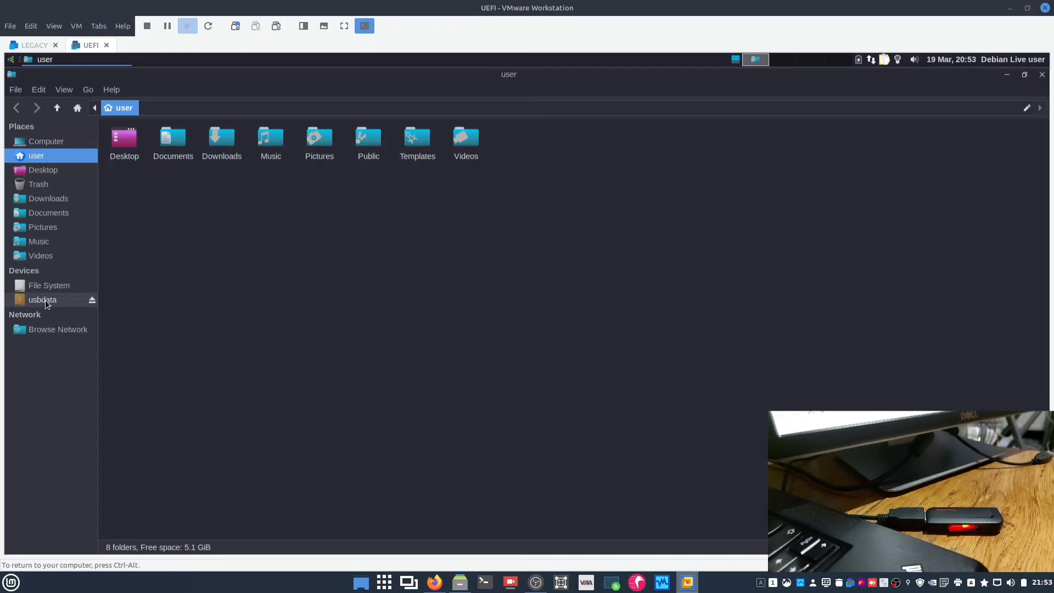
left_click(47, 301)
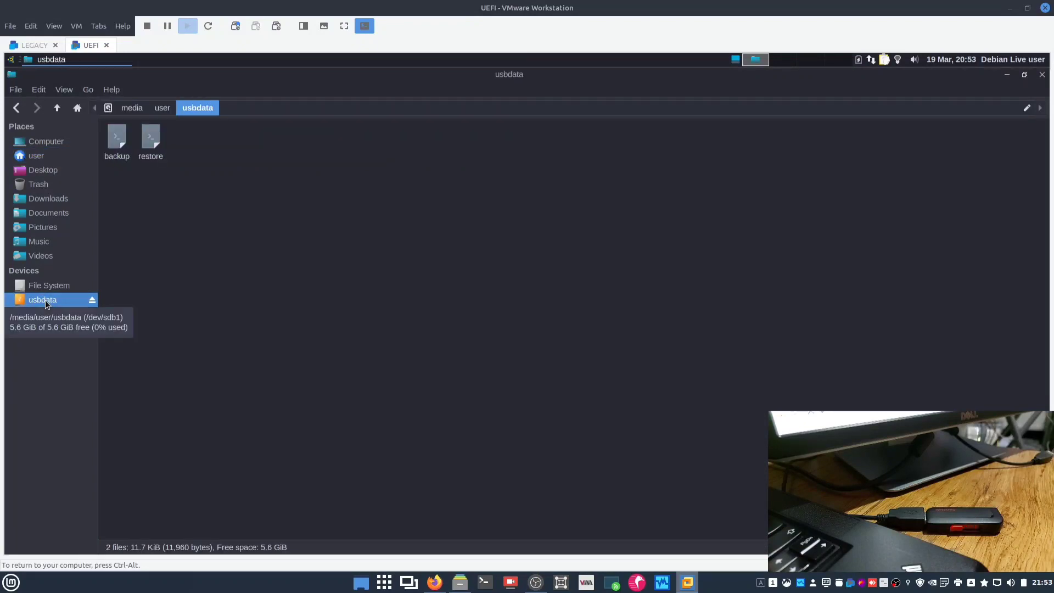
right_click(215, 260)
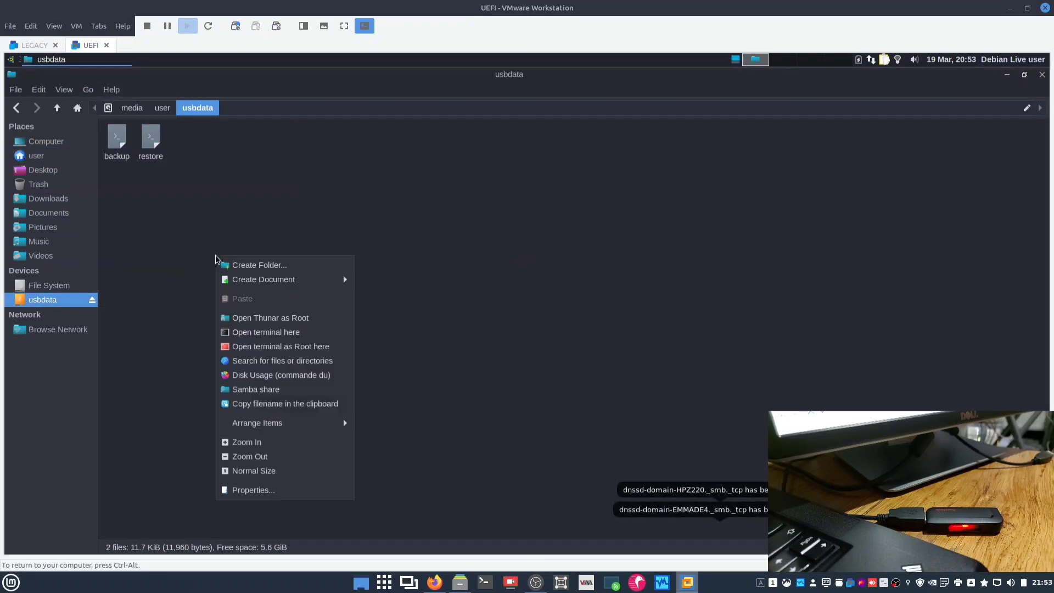
left_click(252, 265)
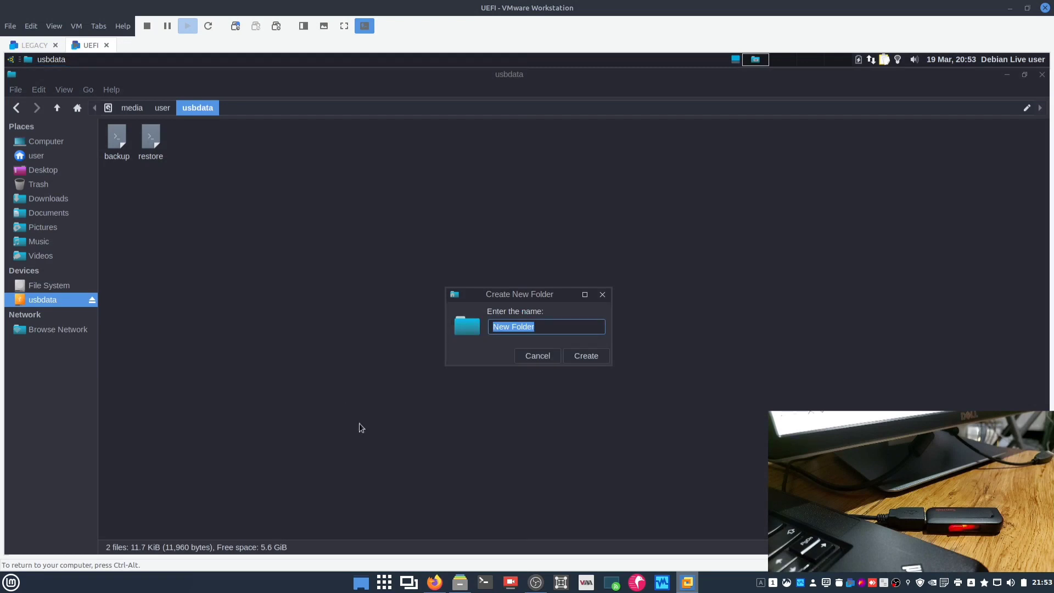
type("Photos")
key("Return")
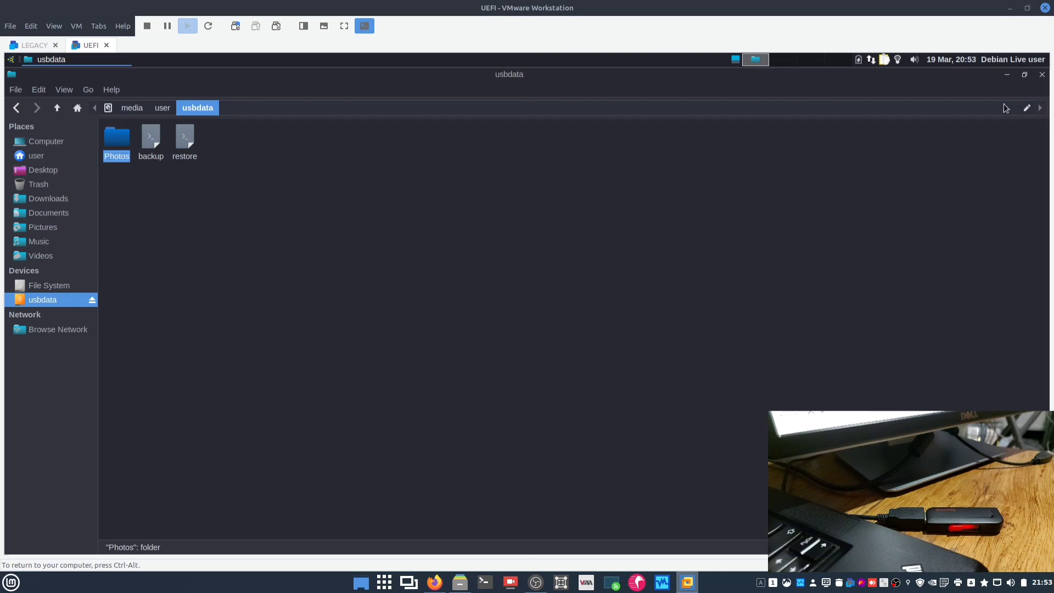
left_click(1041, 74)
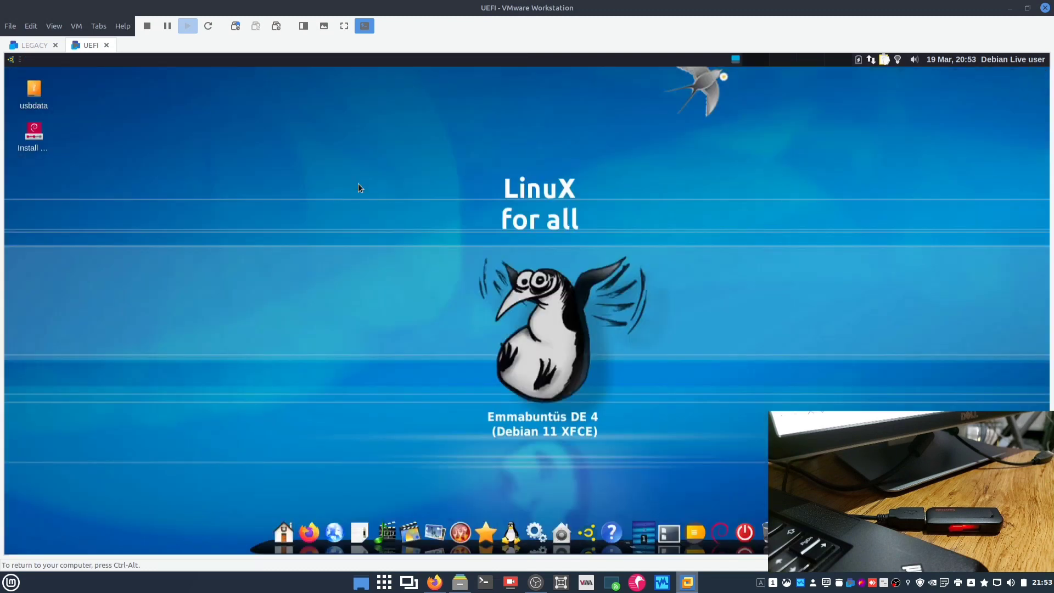
Step: Find "ter" among the applications, launch Terminal Emulator, and refresh the package lists with sudo apt update
left_click(11, 60)
type("ter")
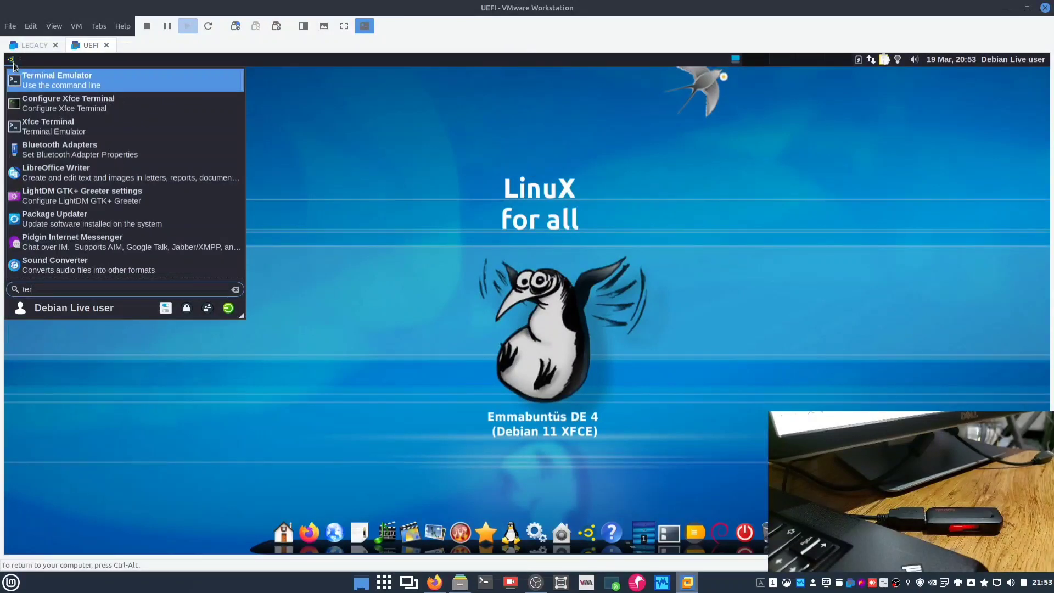
key("Return")
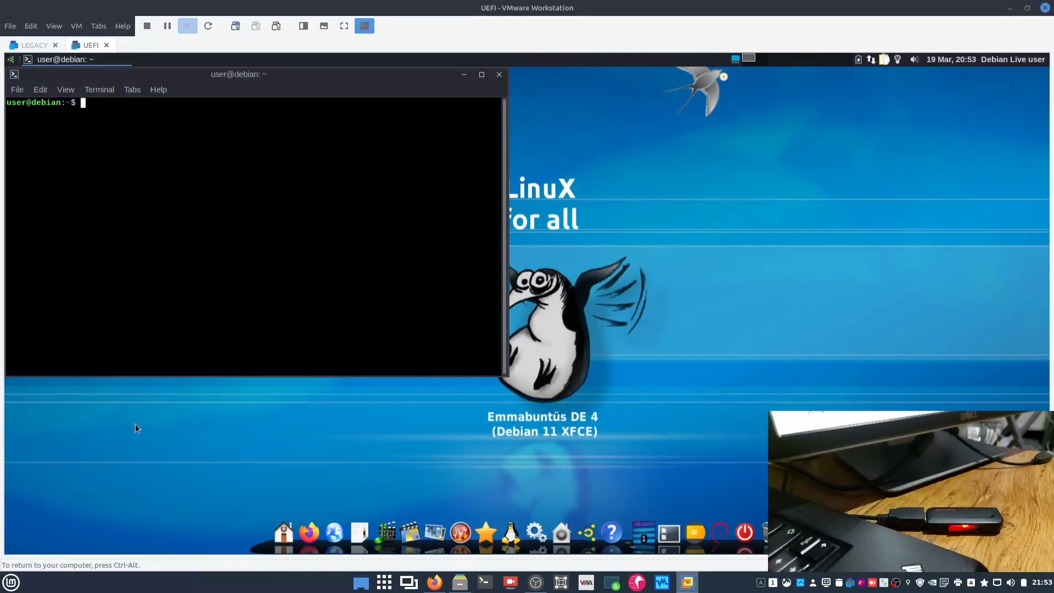
type("sudo apt update")
key("Return")
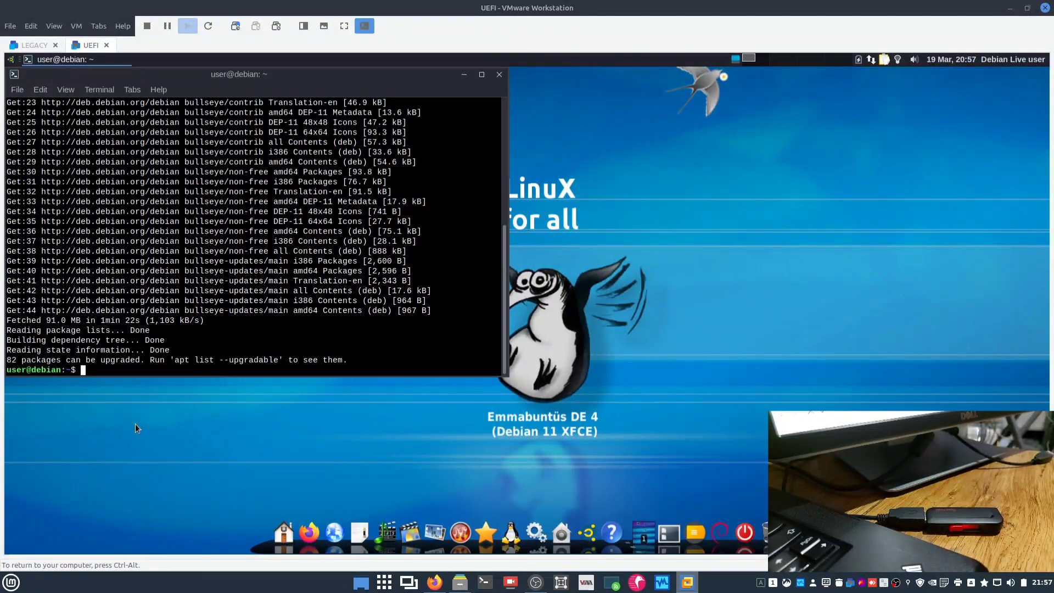
Step: Check whether gedit is available by running it in the terminal and searching the applications for "text" and "gedi"
type("gedit")
key("Return")
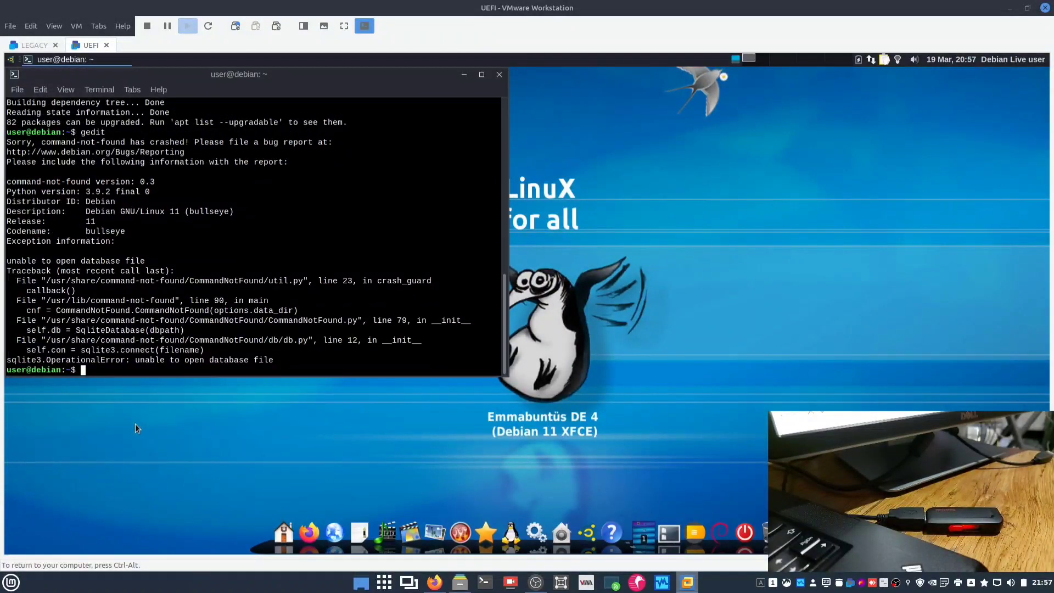
left_click(10, 63)
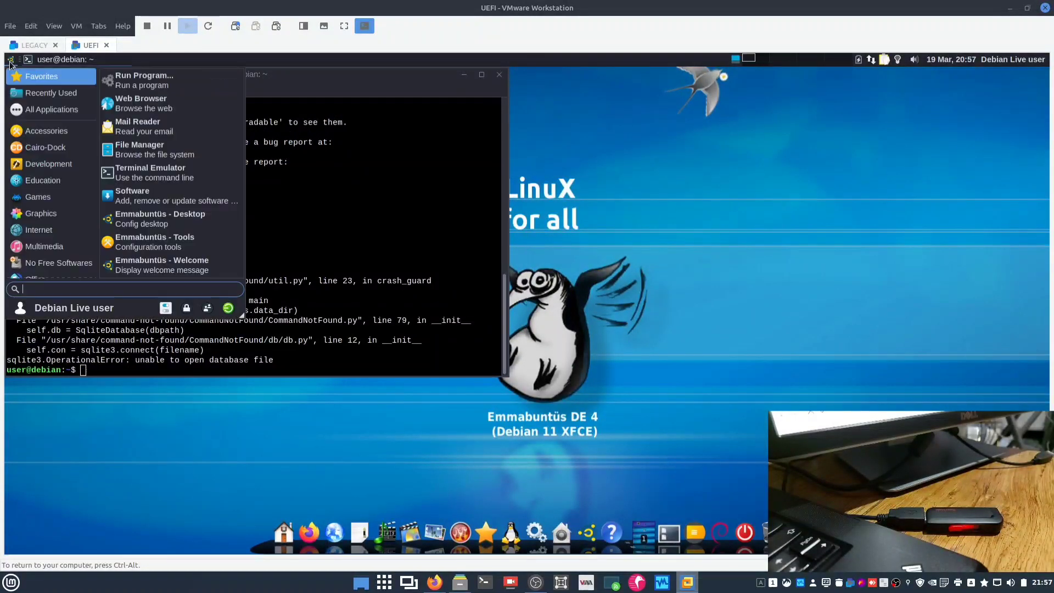
type("text")
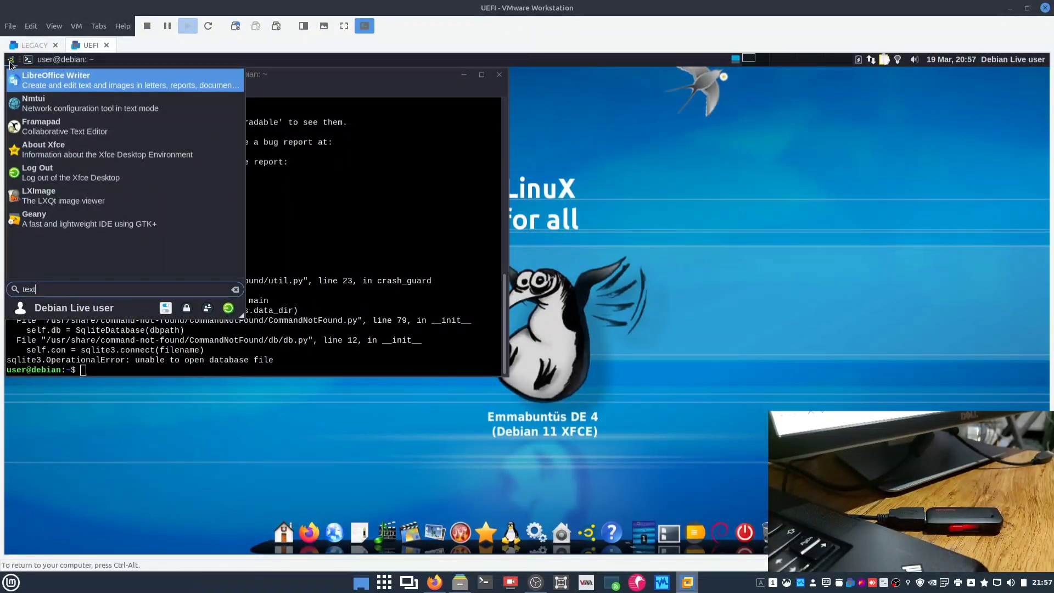
key("BackSpace")
key("BackSpace")
key("BackSpace")
key("BackSpace")
type("g")
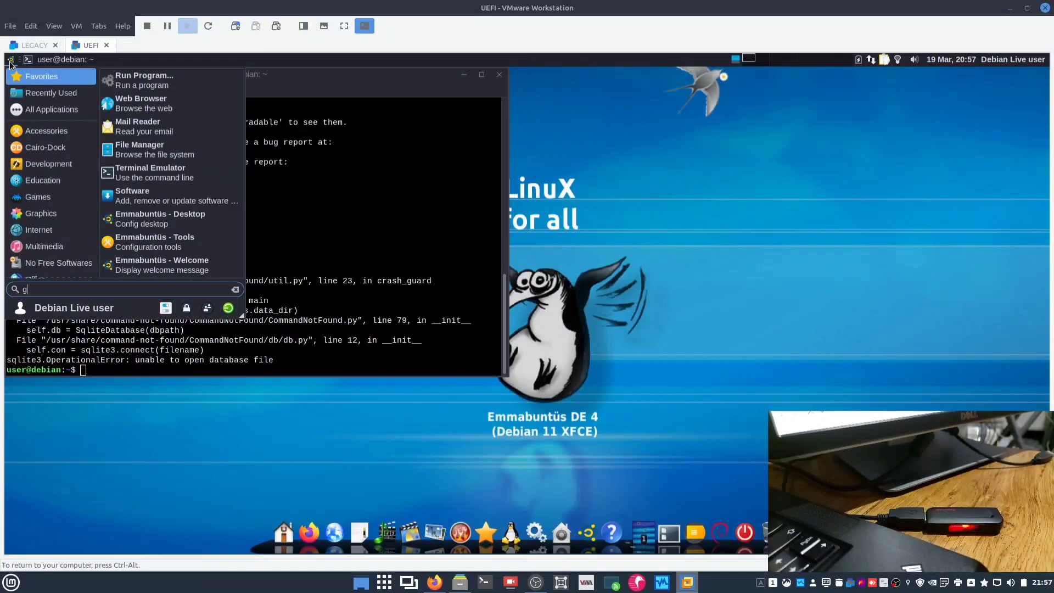
type("edi")
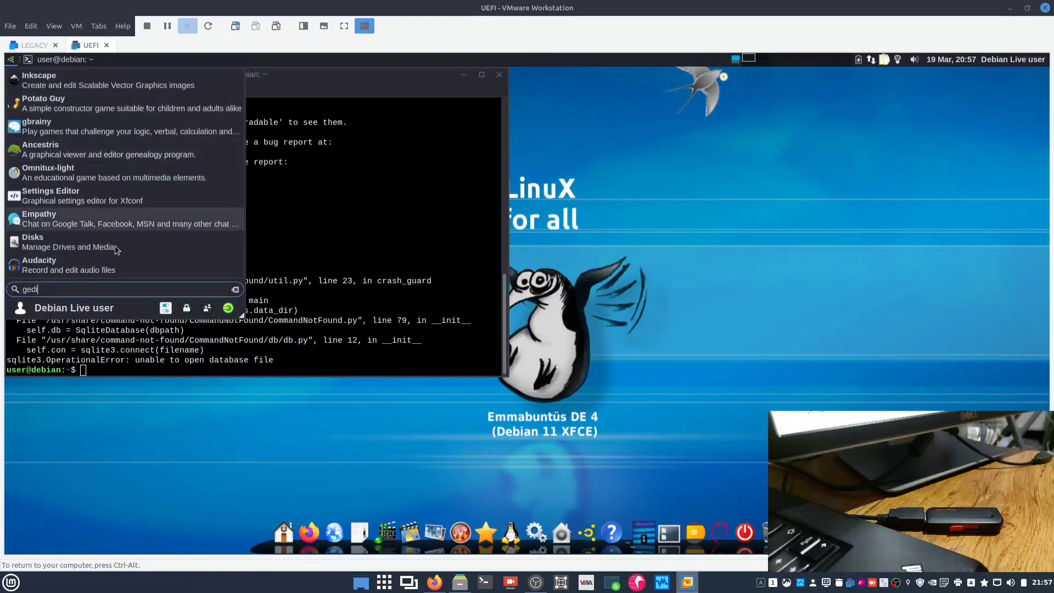
Step: Install the gedit text editor from the terminal with sudo apt install gedit
left_click(313, 361)
type("sudo apt install ")
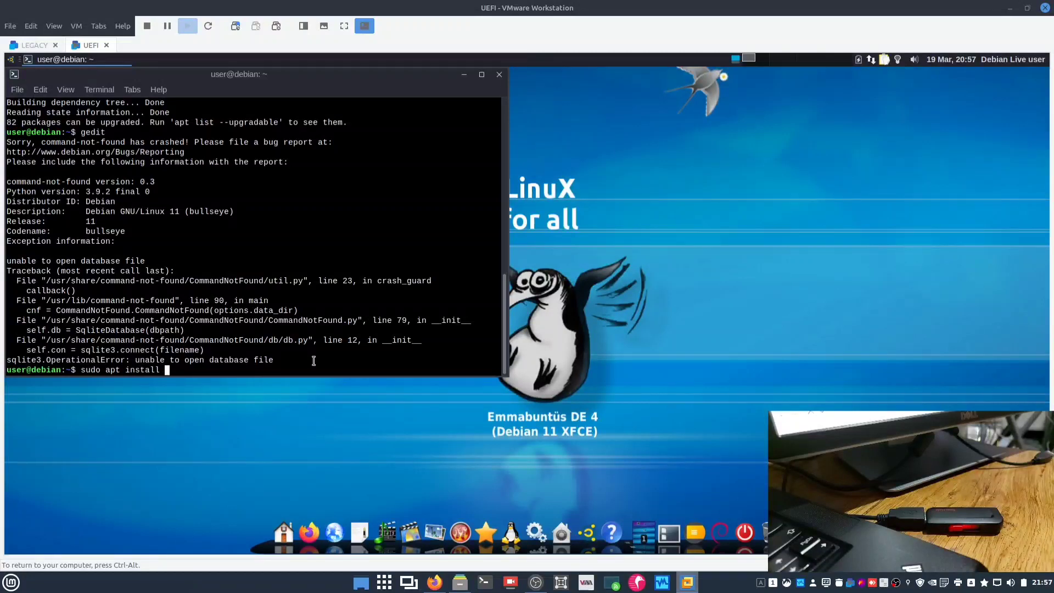
type("gedit")
key("Return")
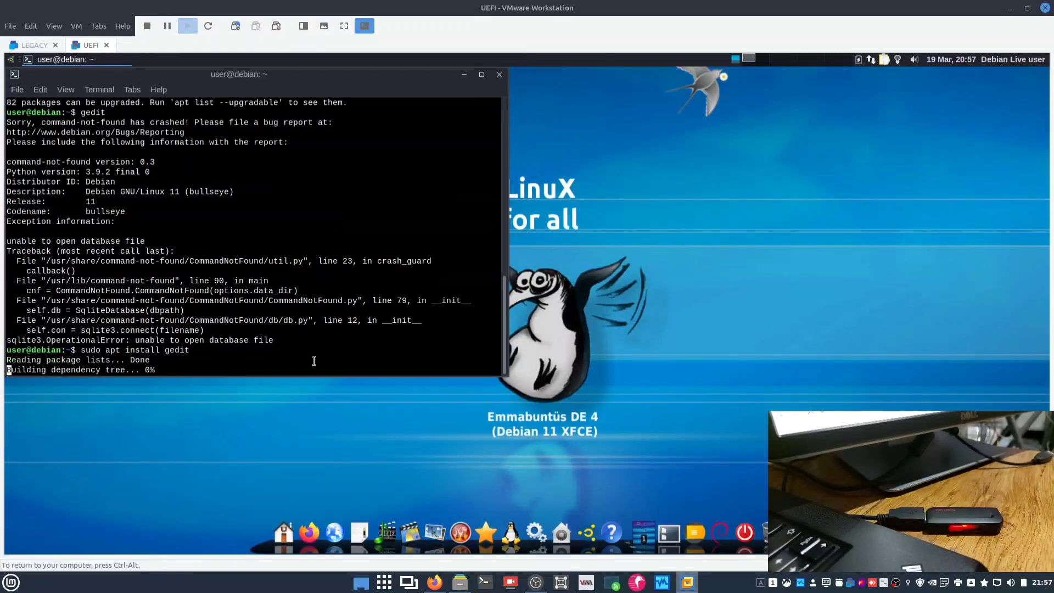
Step: Confirm the gedit installation and close the terminal once the package is set up
key("Return")
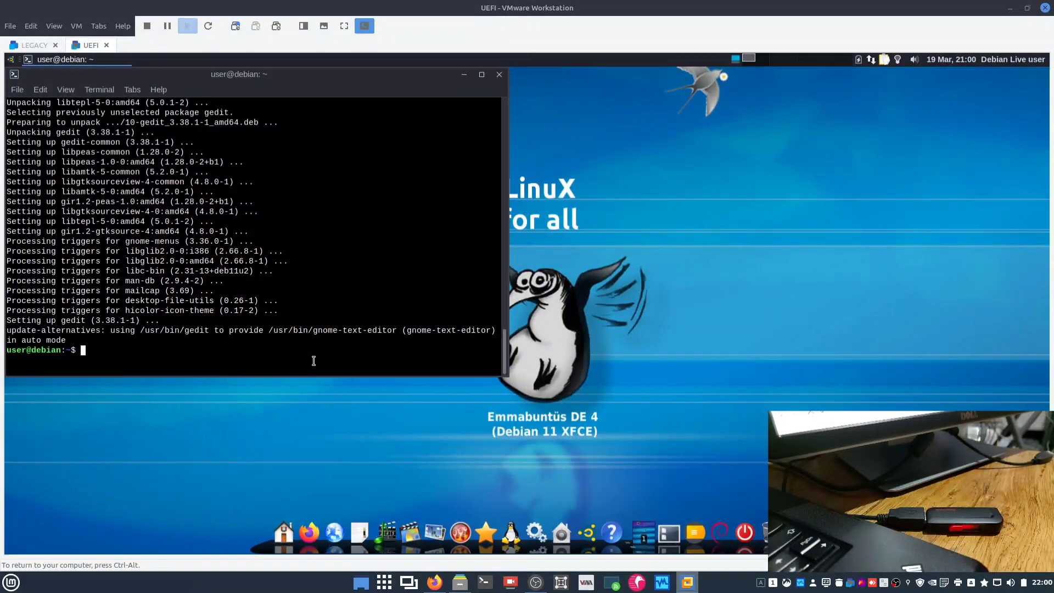
left_click(499, 74)
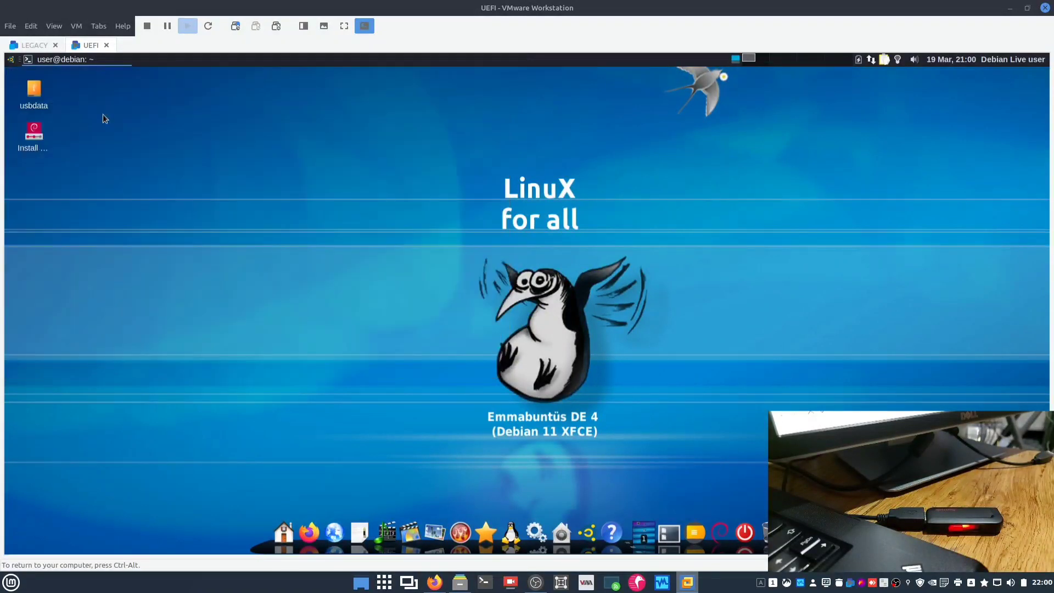
Step: Search the applications for "text" and "gedi", and add the Text Editor launcher to the desktop
left_click(11, 60)
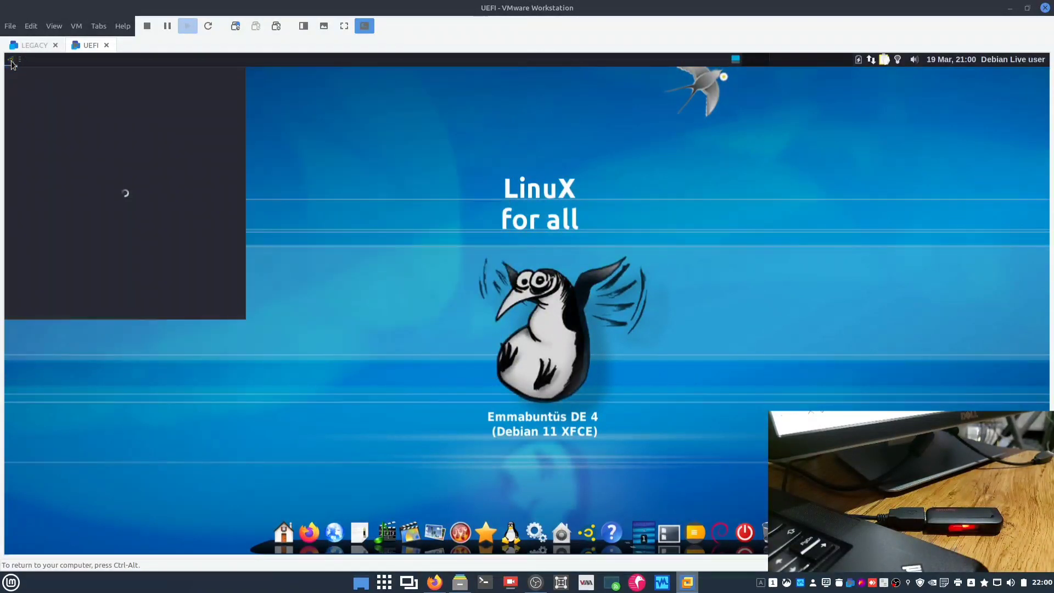
type("text")
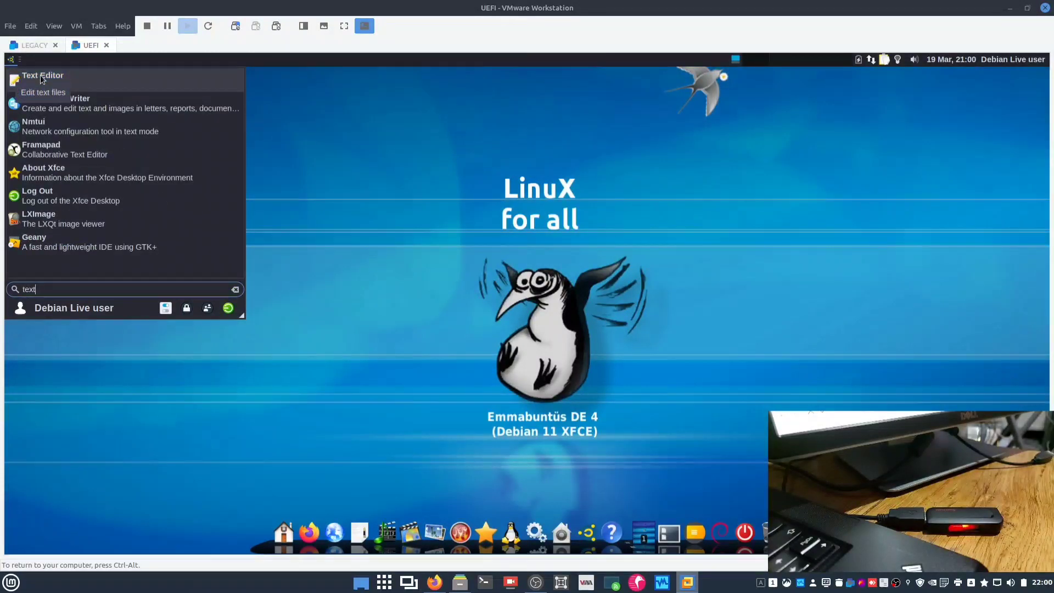
key("BackSpace")
key("BackSpace")
key("BackSpace")
key("BackSpace")
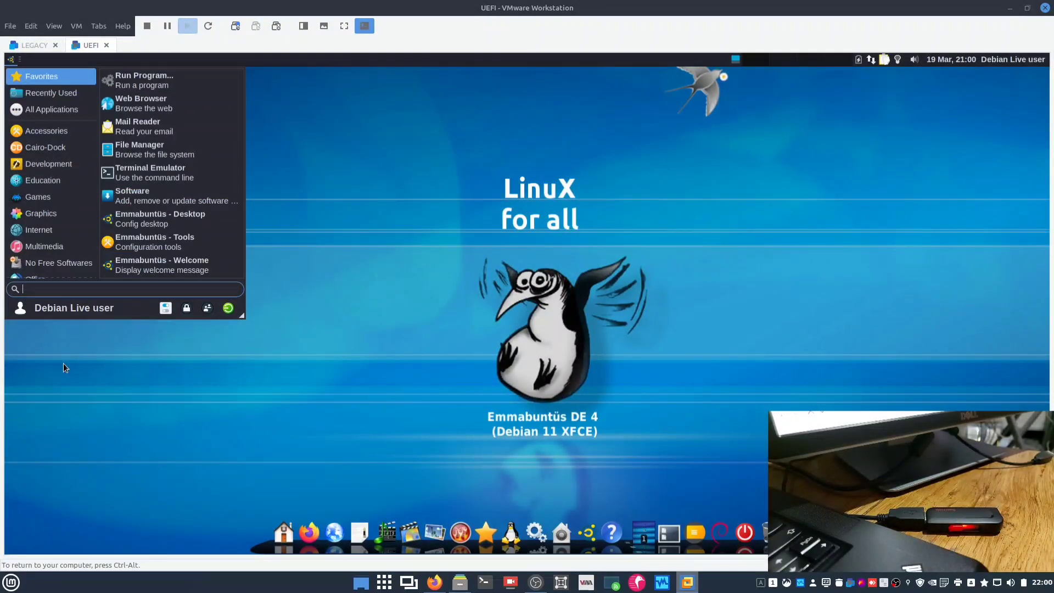
type("gedi")
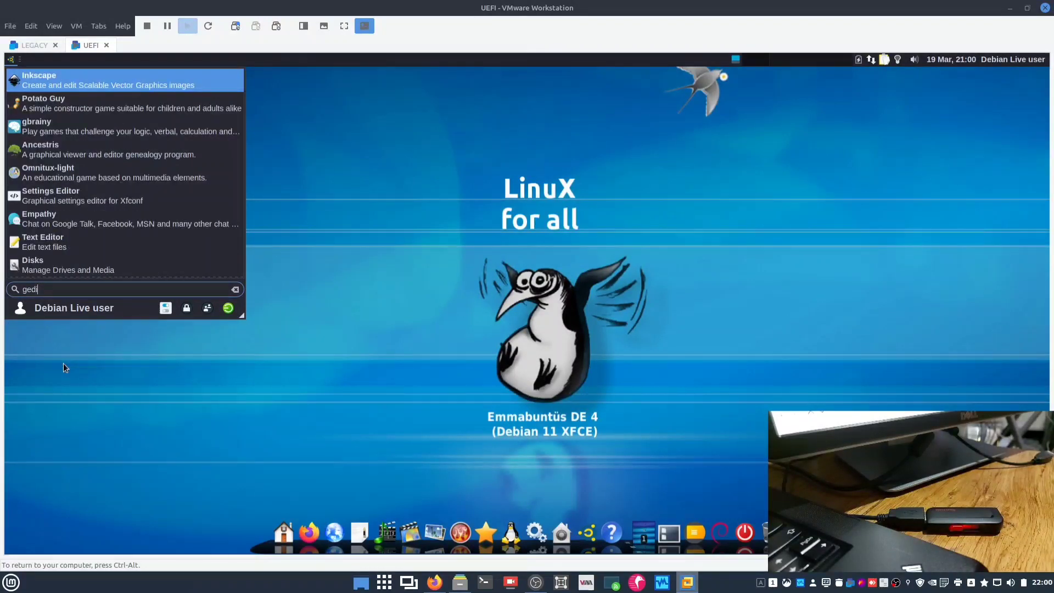
right_click(97, 244)
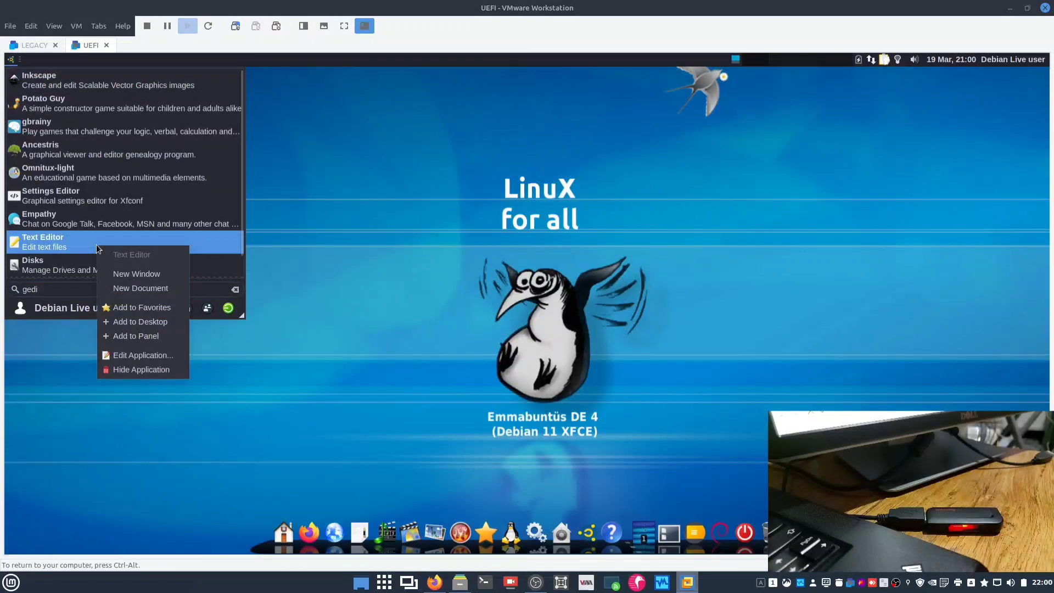
left_click(144, 318)
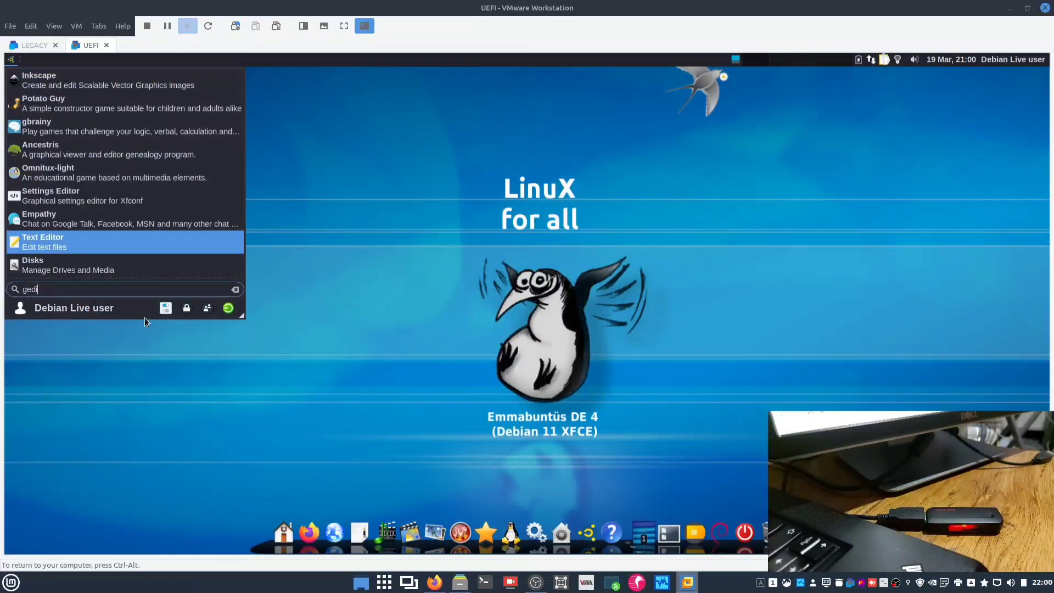
left_click(163, 413)
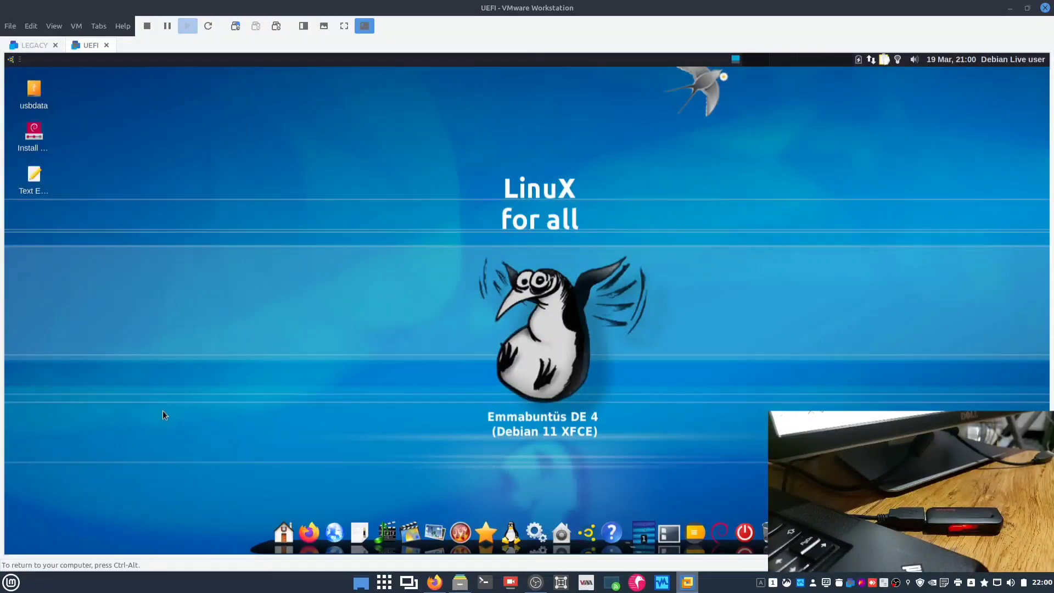
Step: Launch Text Editor from its desktop shortcut, view its About information, and close it
double_click(34, 180)
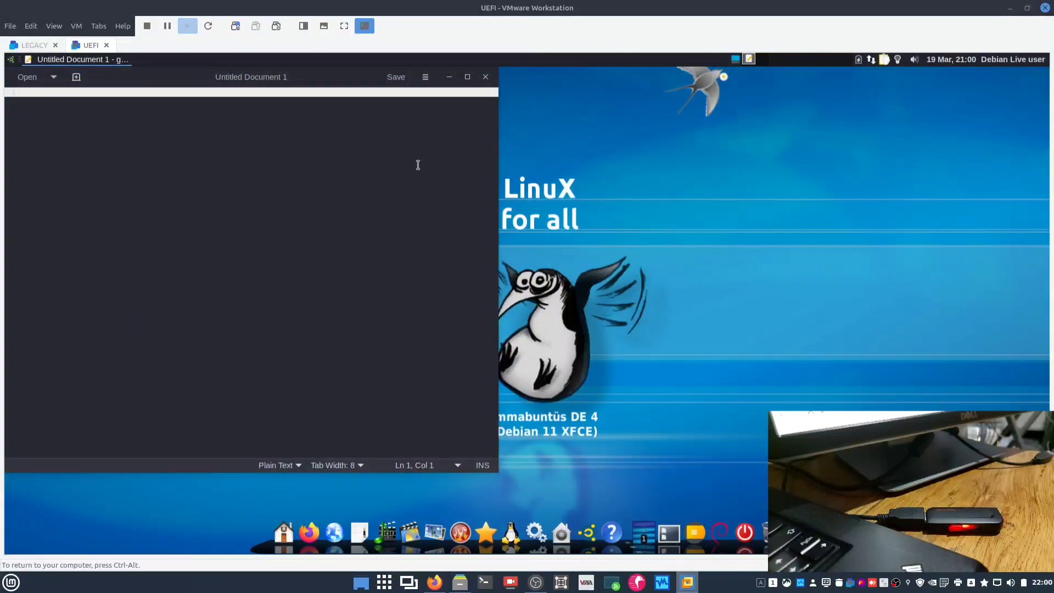
left_click(426, 78)
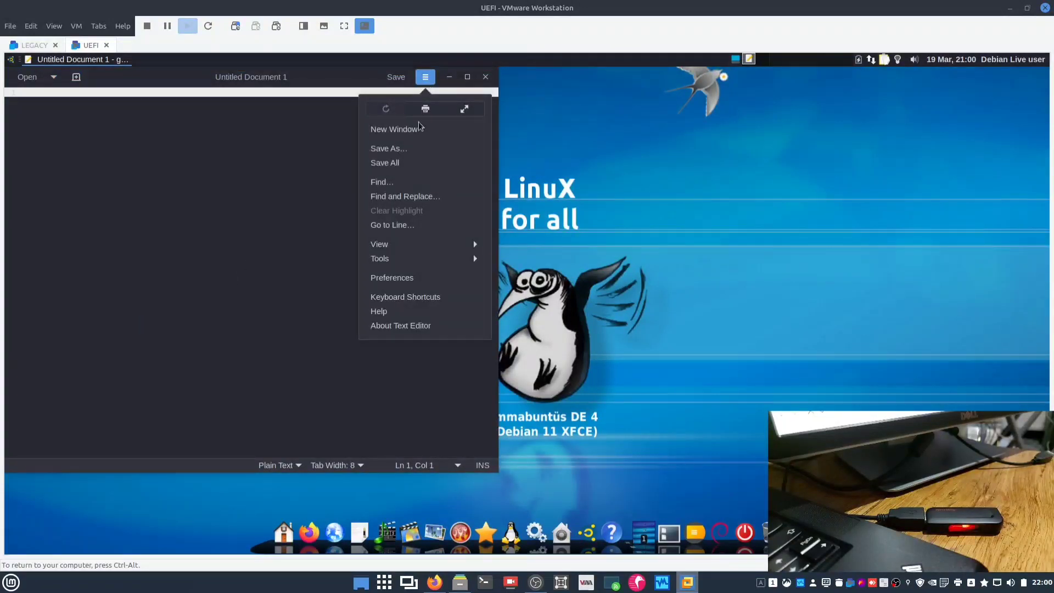
left_click(400, 326)
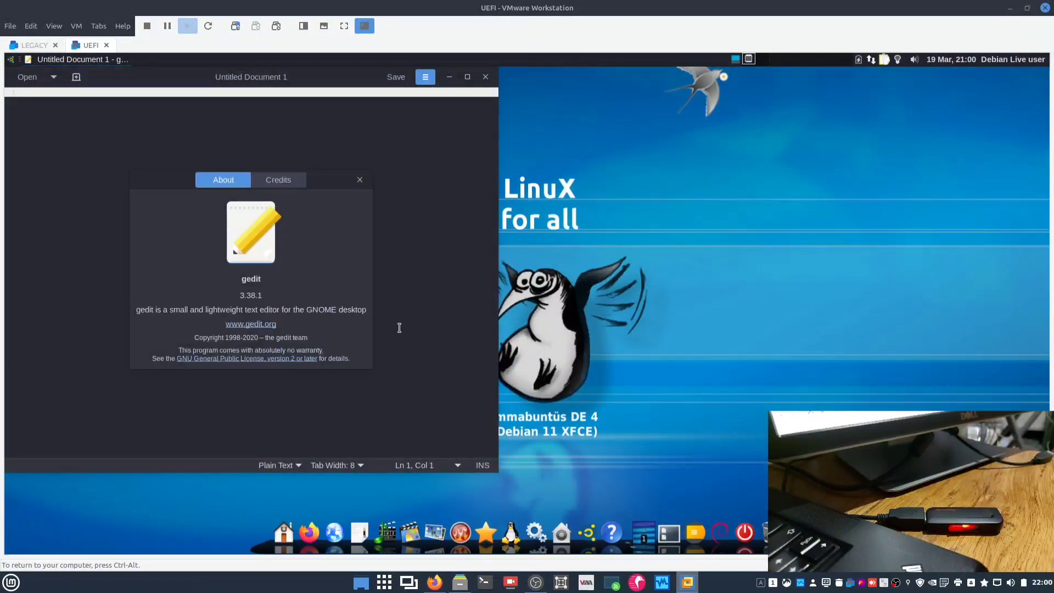
left_click(359, 180)
left_click(486, 78)
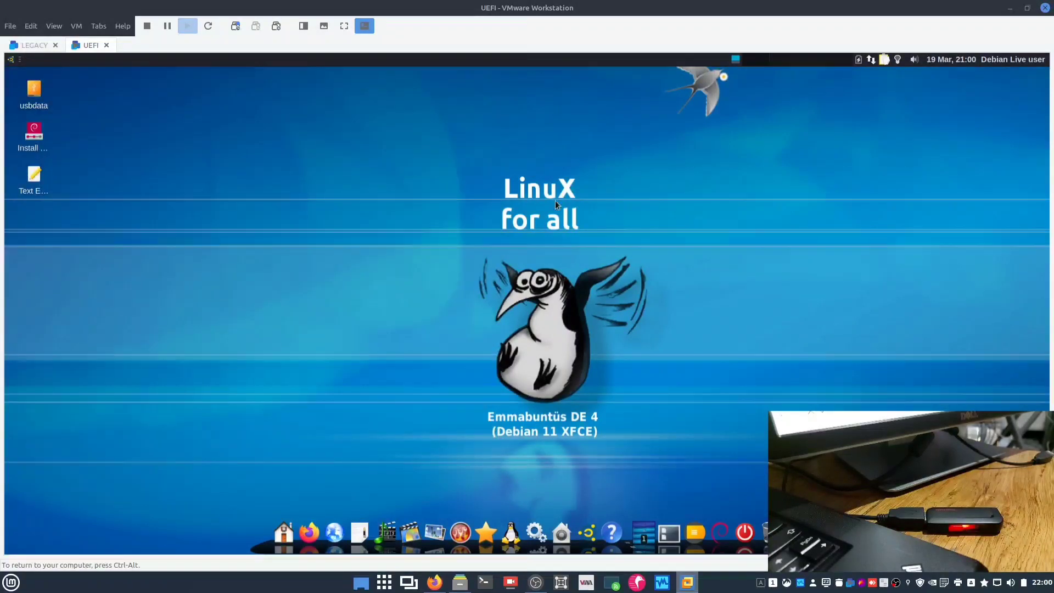
Step: Restart the live system and boot the Emmabuntus-de4-amd64-11.2-1.01-v3.iso "persistent live" entry in GRUB
left_click(737, 530)
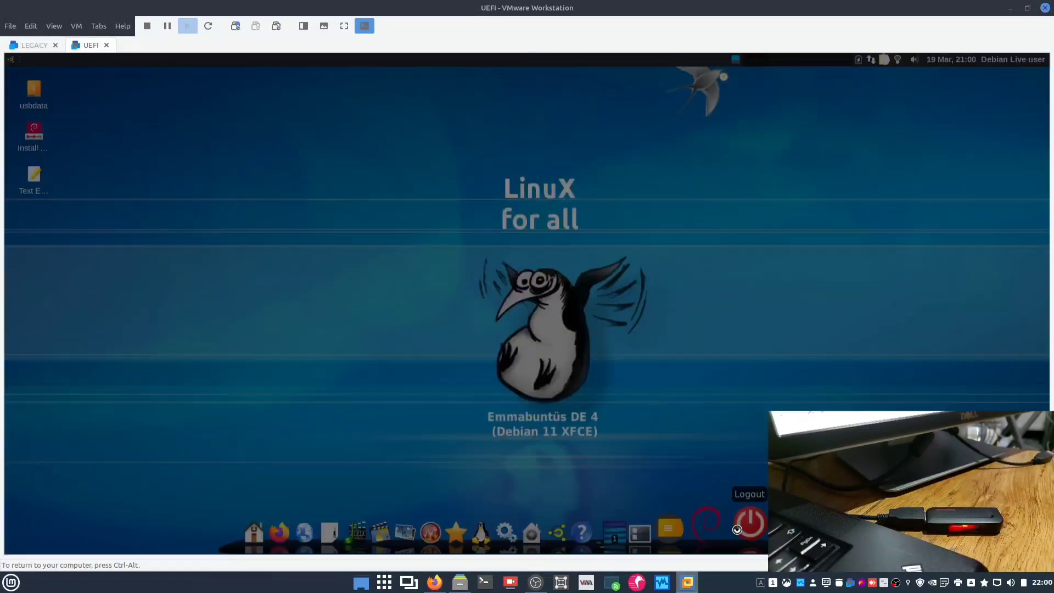
left_click(538, 280)
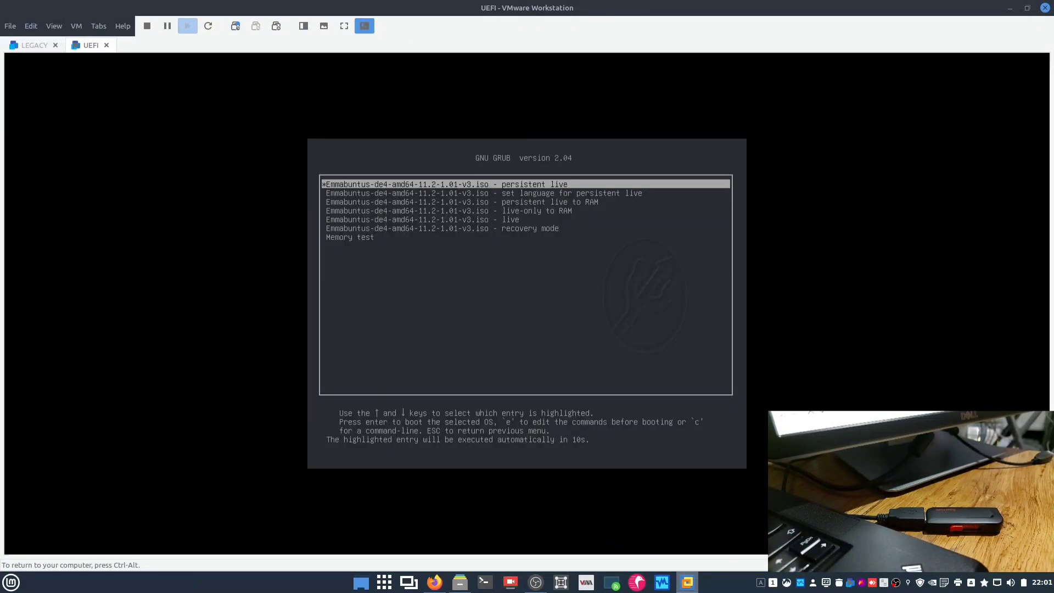
key("Down")
key("Down")
key("Down")
key("Down")
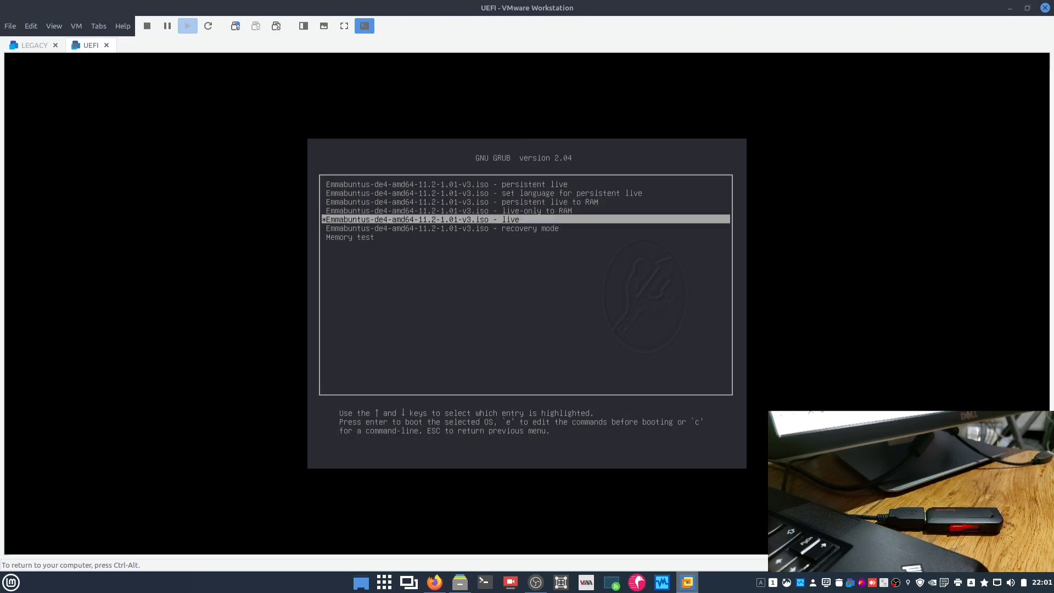
key("Up")
key("Up")
key("Up")
key("Up")
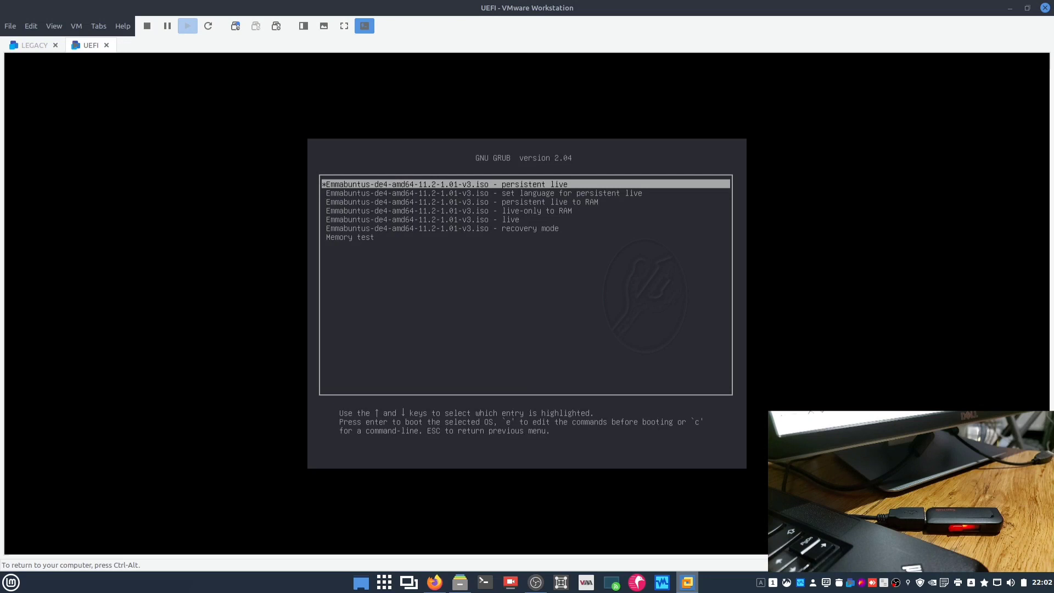
key("Return")
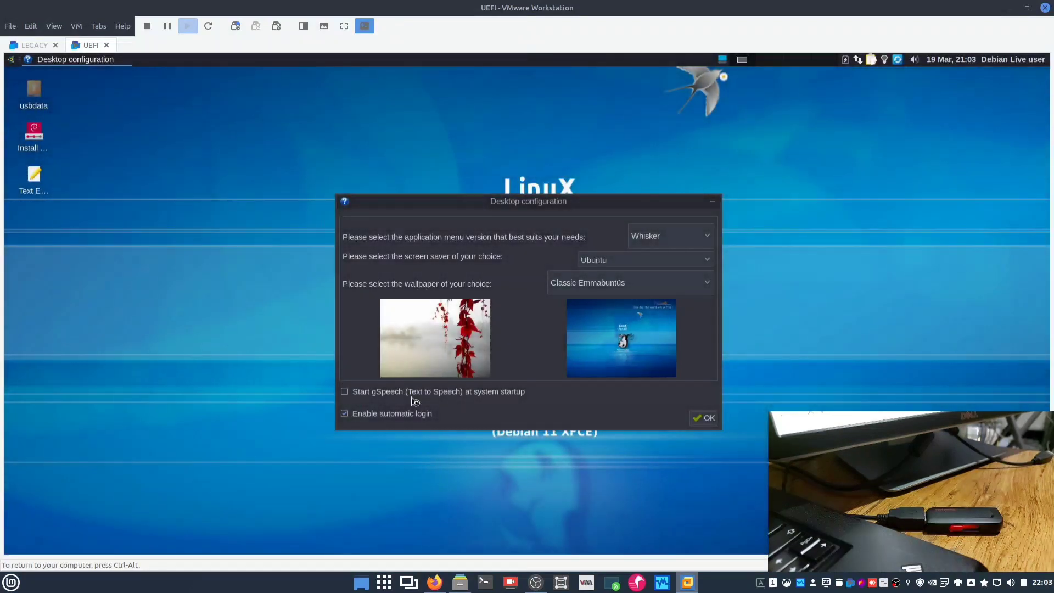
Step: Disable automatic login, set the wallpaper to Emmabuntus-Ice, apply the desktop configuration, and close the Welcome window
left_click(399, 419)
left_click(616, 283)
left_click(618, 296)
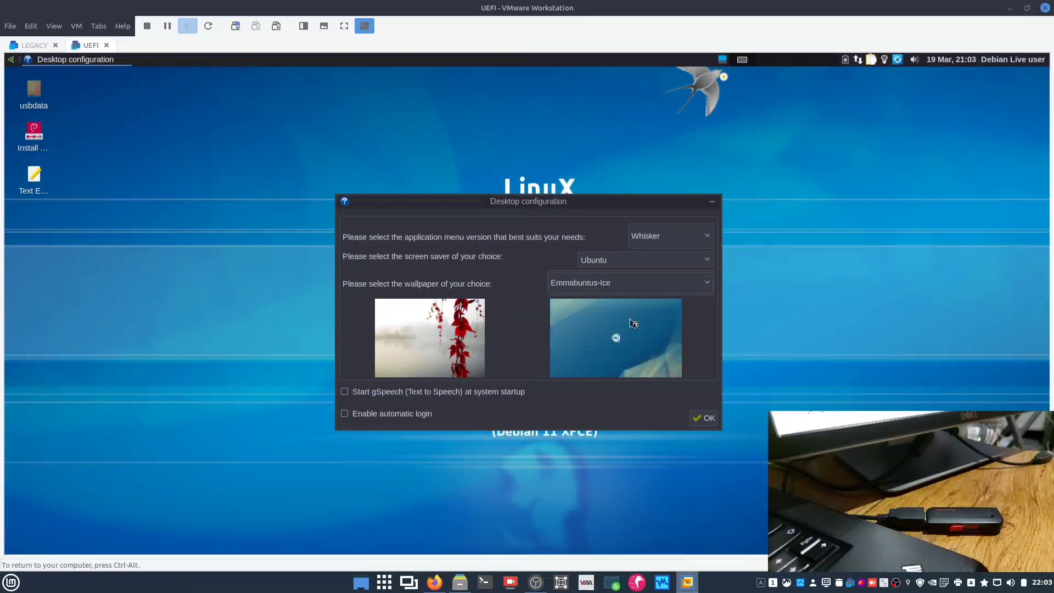
left_click(703, 418)
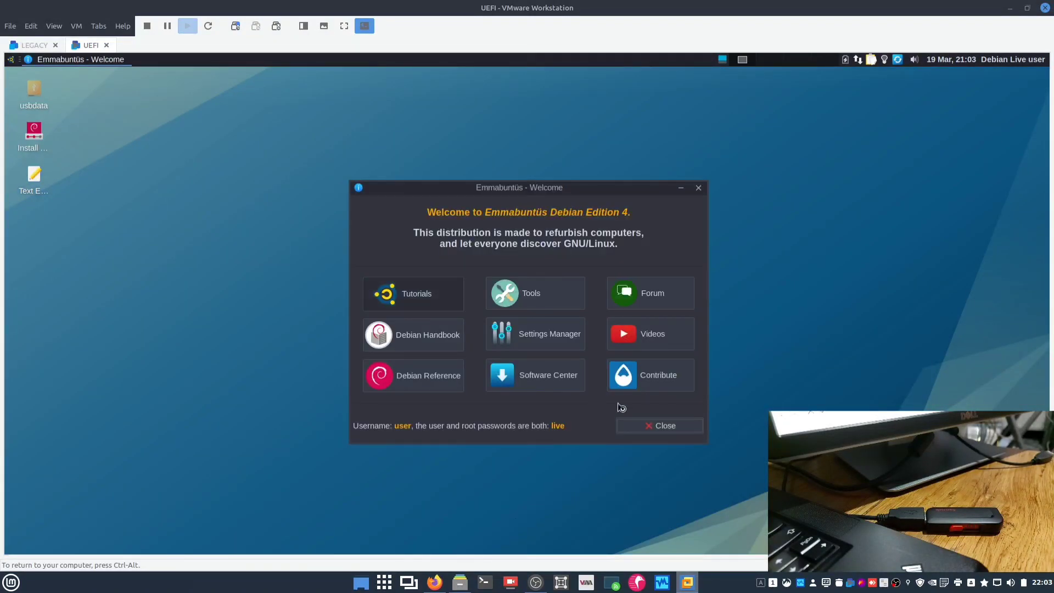
left_click(659, 426)
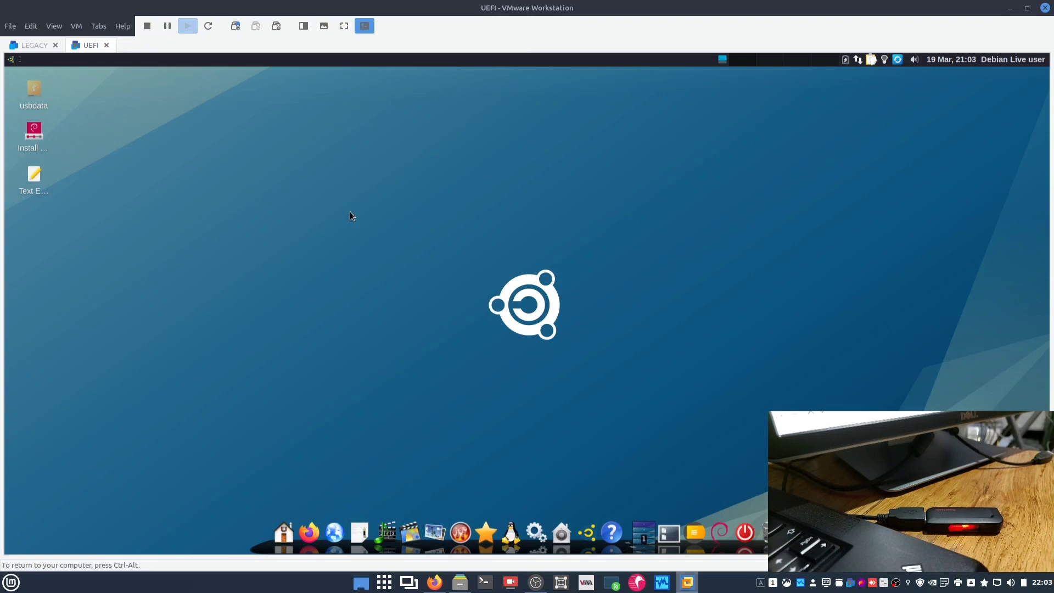
Step: Check that Text Editor still opens from its desktop shortcut, close it, and release input from the virtual machine
double_click(35, 176)
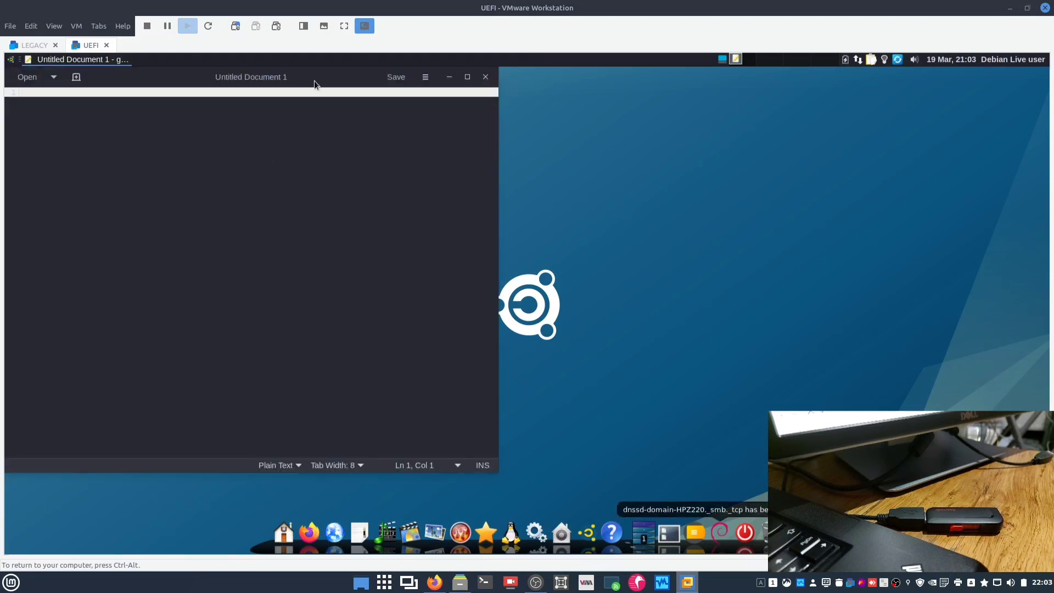
left_click_drag(314, 81, 571, 96)
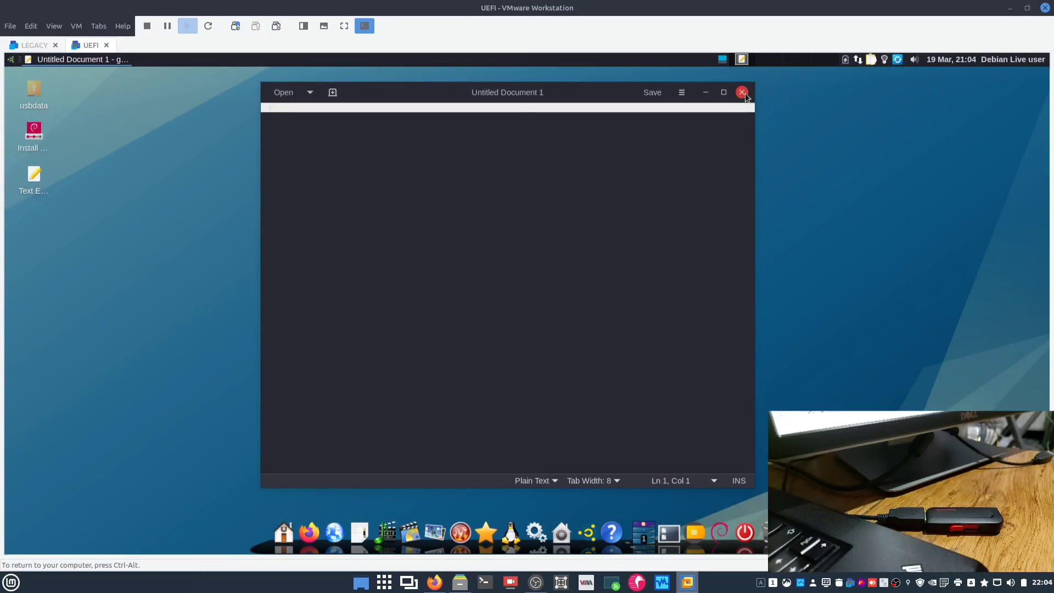
left_click(744, 93)
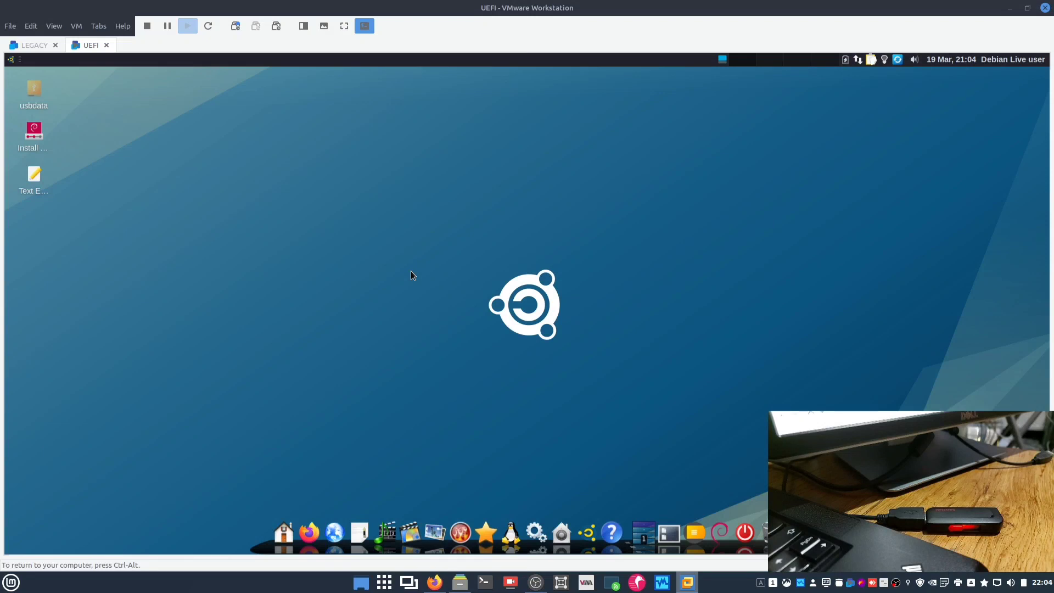
key("ctrl+alt")
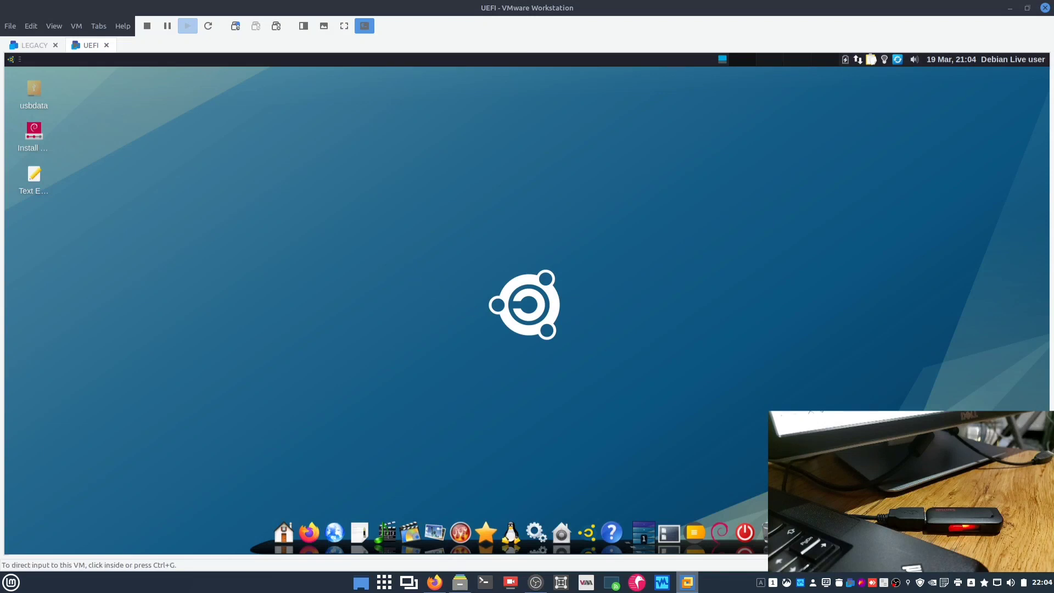